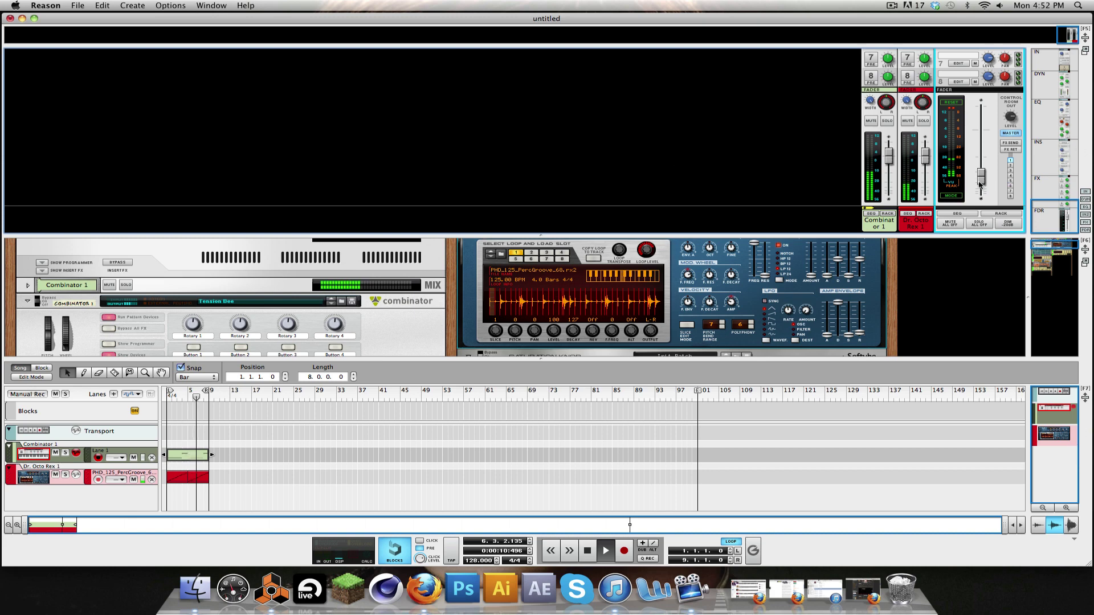
Raise the master fader in the mixer while the loop plays
mouse_move(980, 175)
left_click_drag(980, 171, 983, 136)
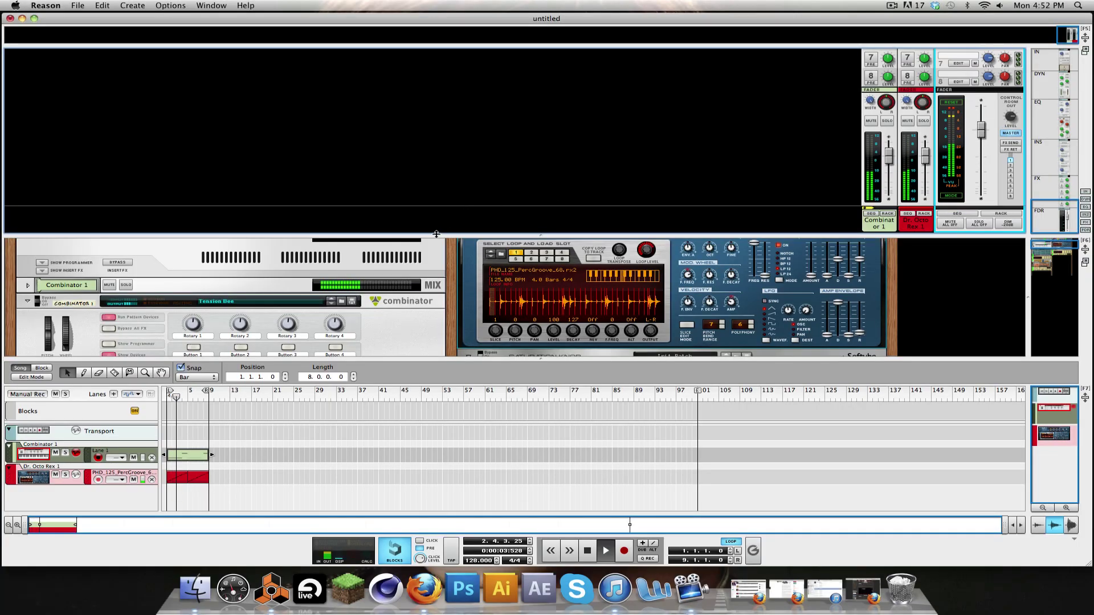
Solo Combinator 1 in the rack to listen to the example bass patch on its own, and stop playback
scroll(462, 138, "down", 3)
scroll(461, 138, "down", 3)
scroll(122, 101, "down", 2)
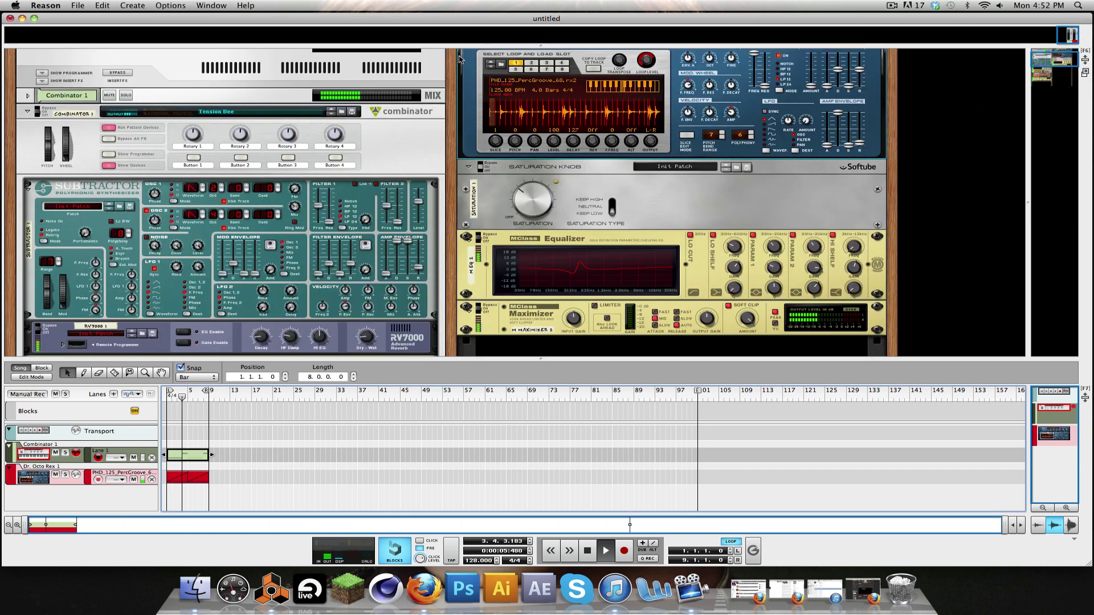
left_click(125, 95)
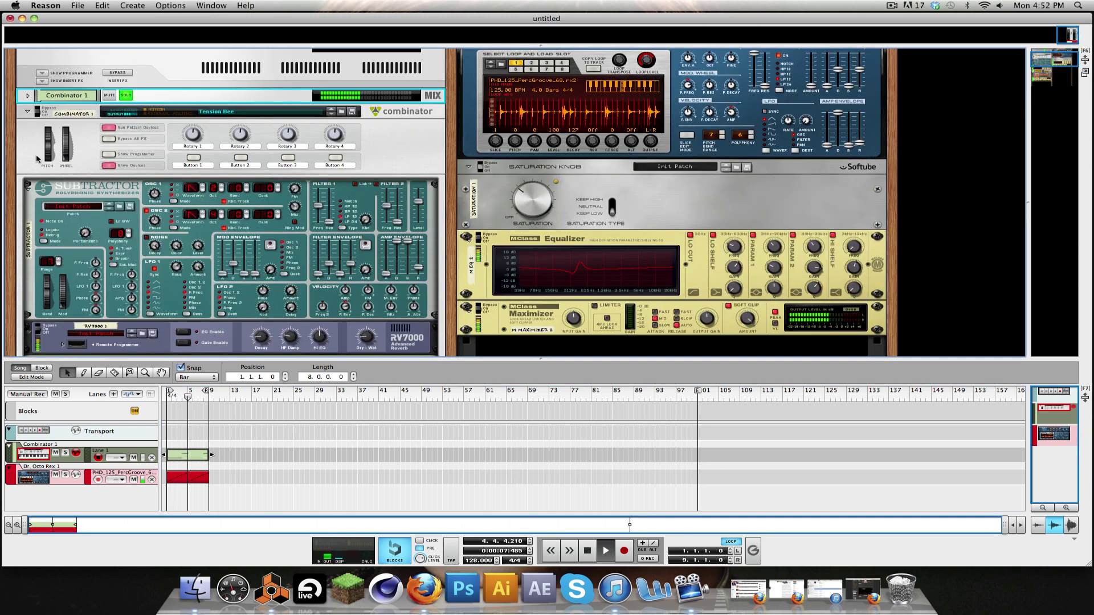
scroll(38, 159, "down", 1)
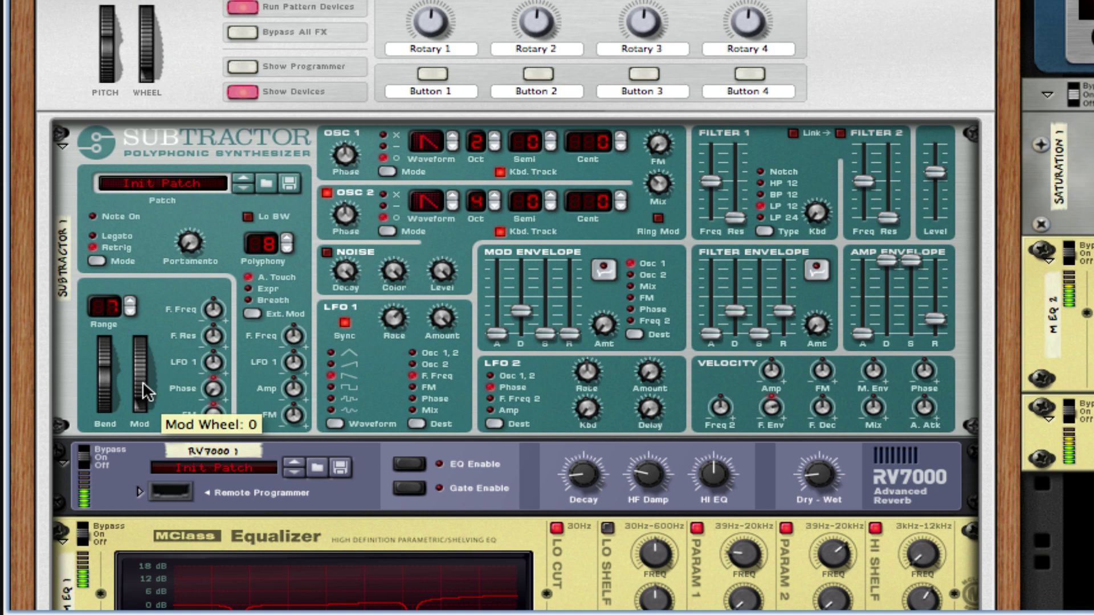
key("space")
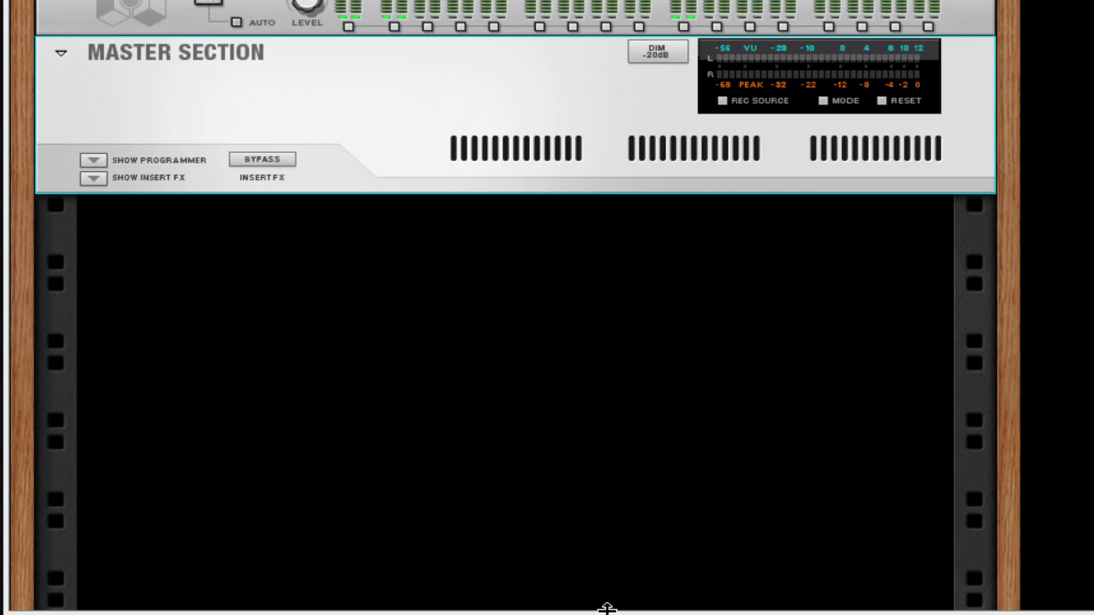
Create an empty Combinator in the rack and add a SubTractor Analog Synthesizer inside it
right_click(505, 267)
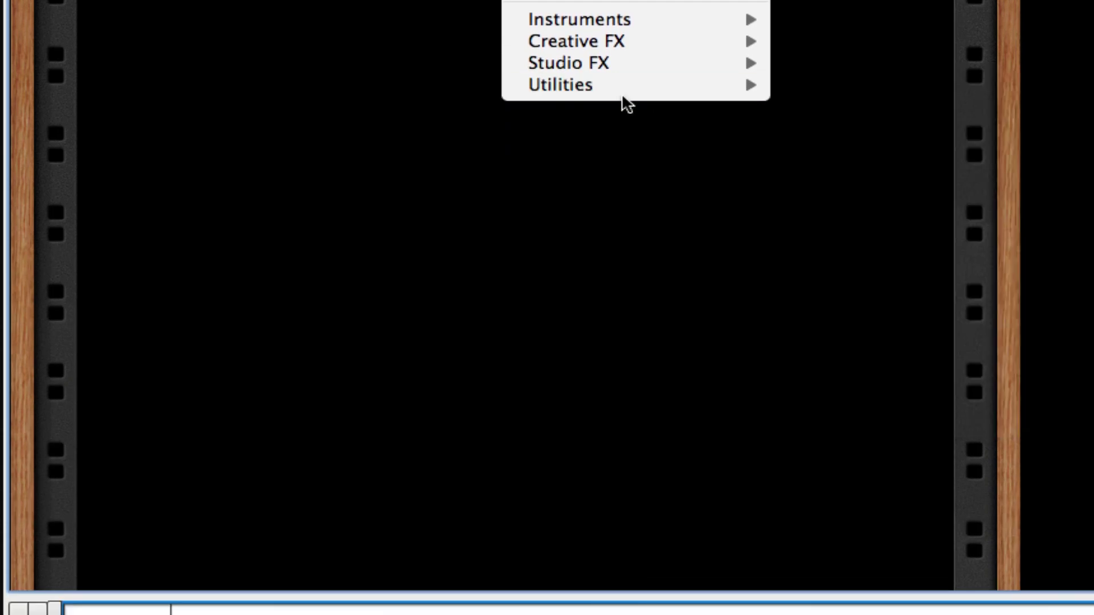
mouse_move(638, 372)
left_click(844, 85)
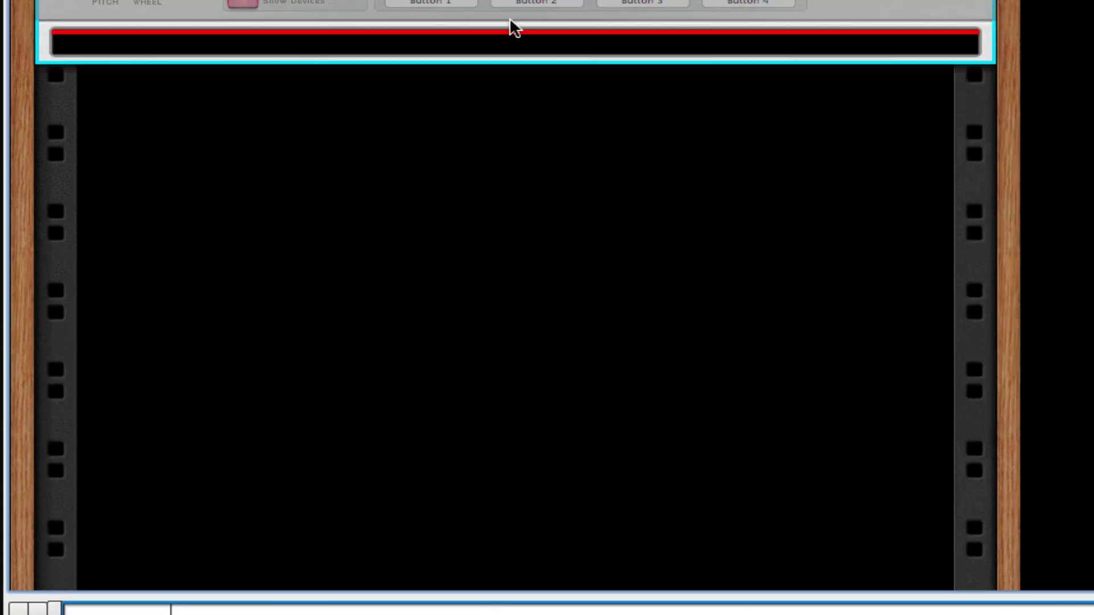
right_click(443, 55)
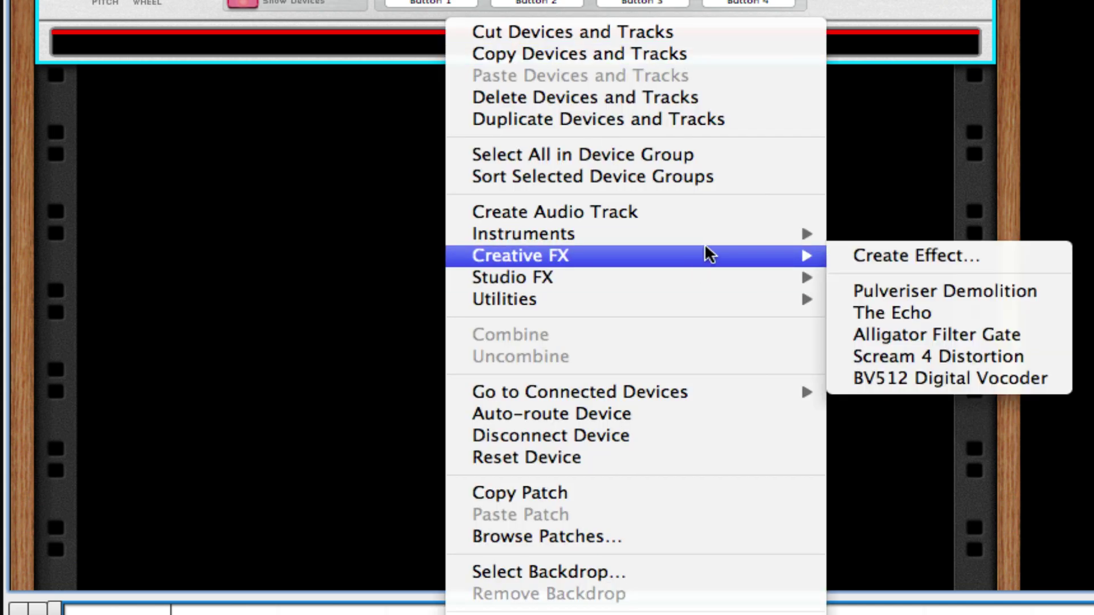
mouse_move(735, 233)
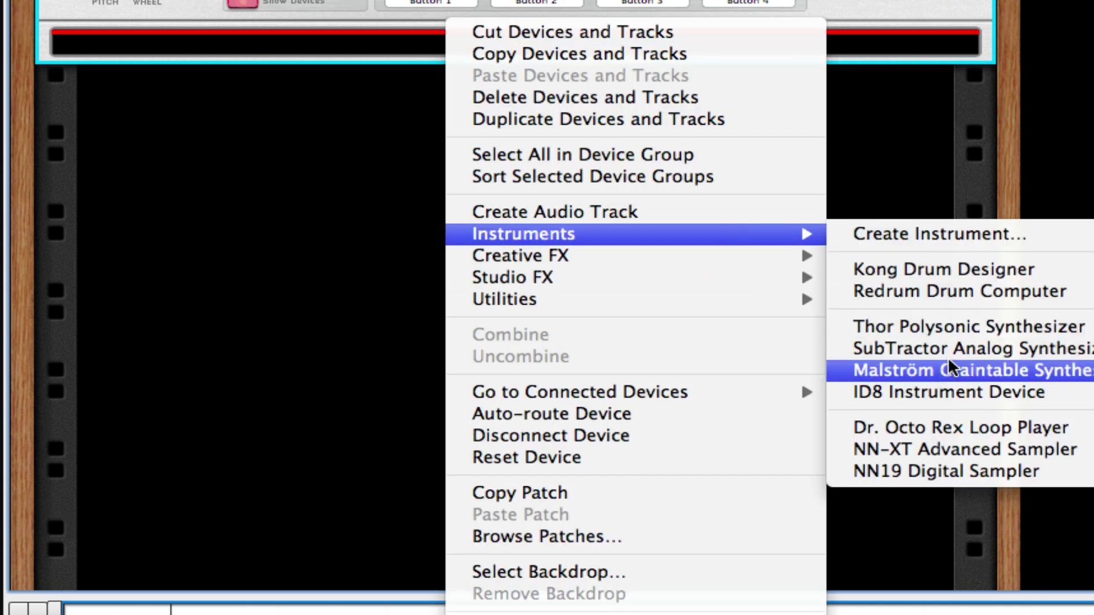
left_click(935, 349)
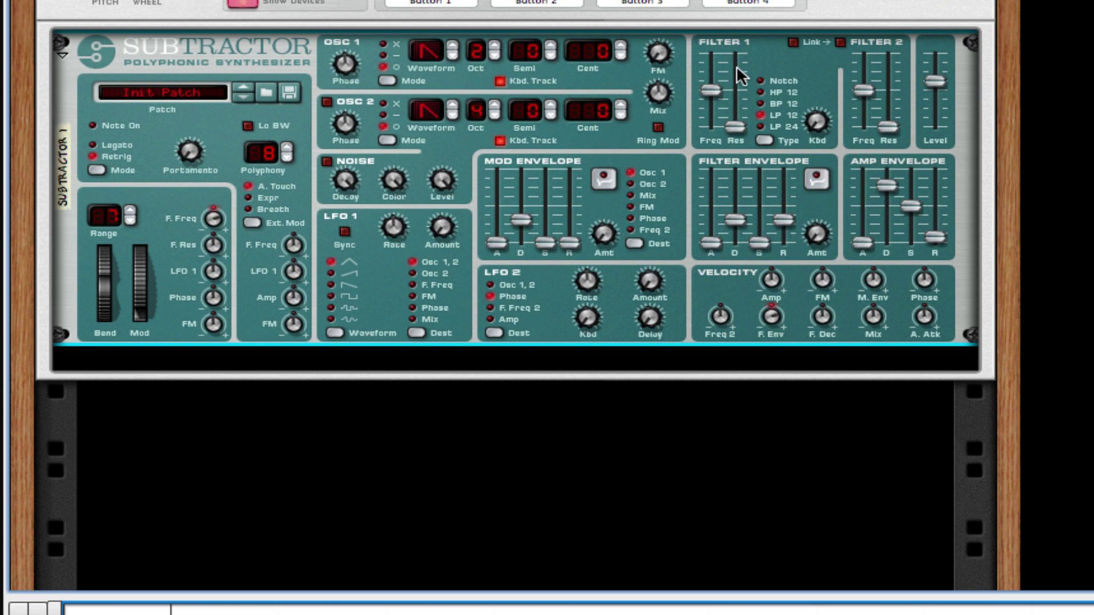
Lower SubTractor's Filter 1 frequency slightly and set LFO 1 to sync, with the descending sawtooth waveform modulating filter frequency
left_click_drag(715, 87, 712, 91)
left_click(345, 231)
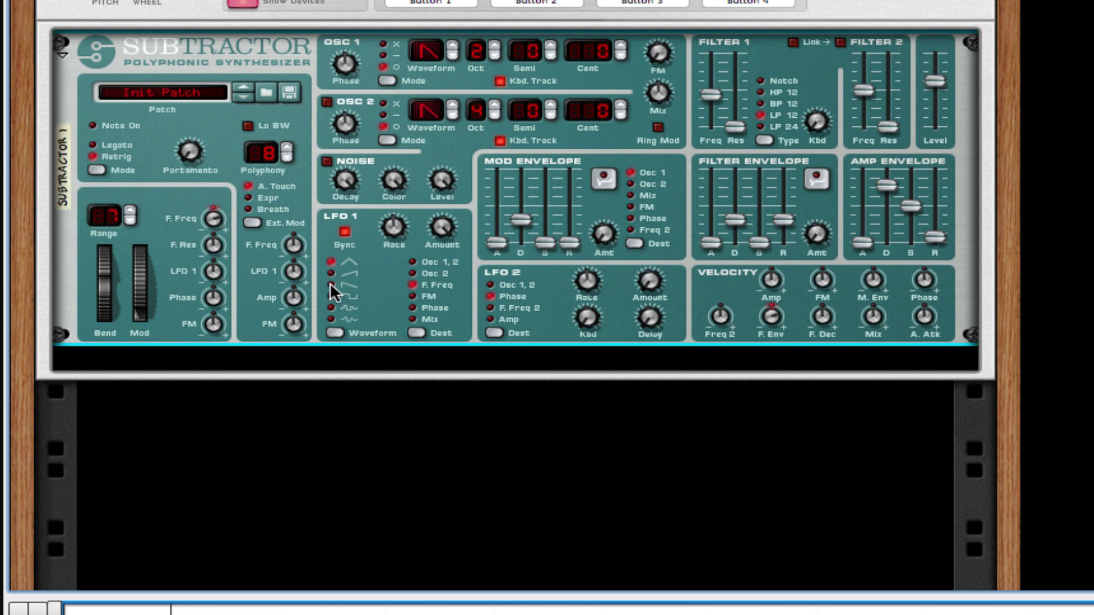
left_click_drag(400, 231, 397, 221)
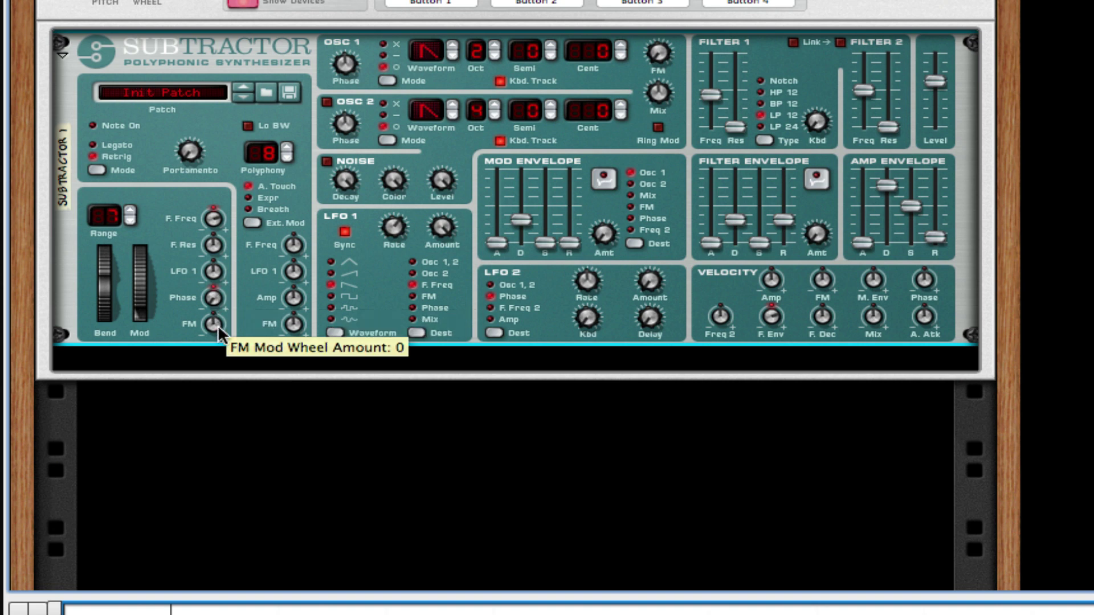
Raise SubTractor's FM mod wheel amount and bring the filter frequency mod wheel amount down to centre
left_click_drag(218, 333, 220, 302)
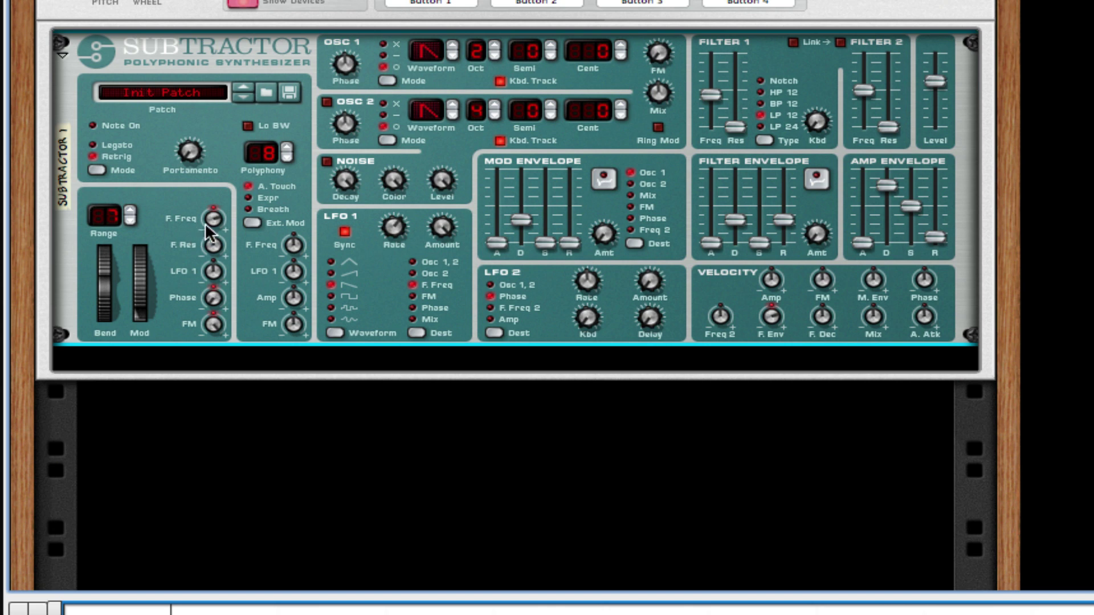
mouse_move(211, 228)
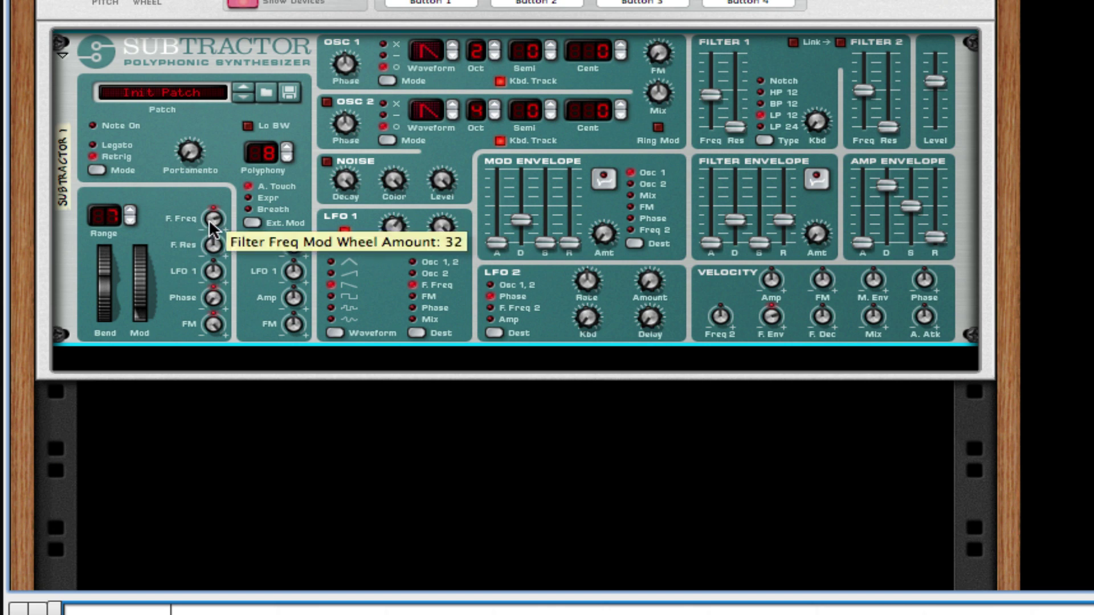
left_click_drag(211, 228, 211, 247)
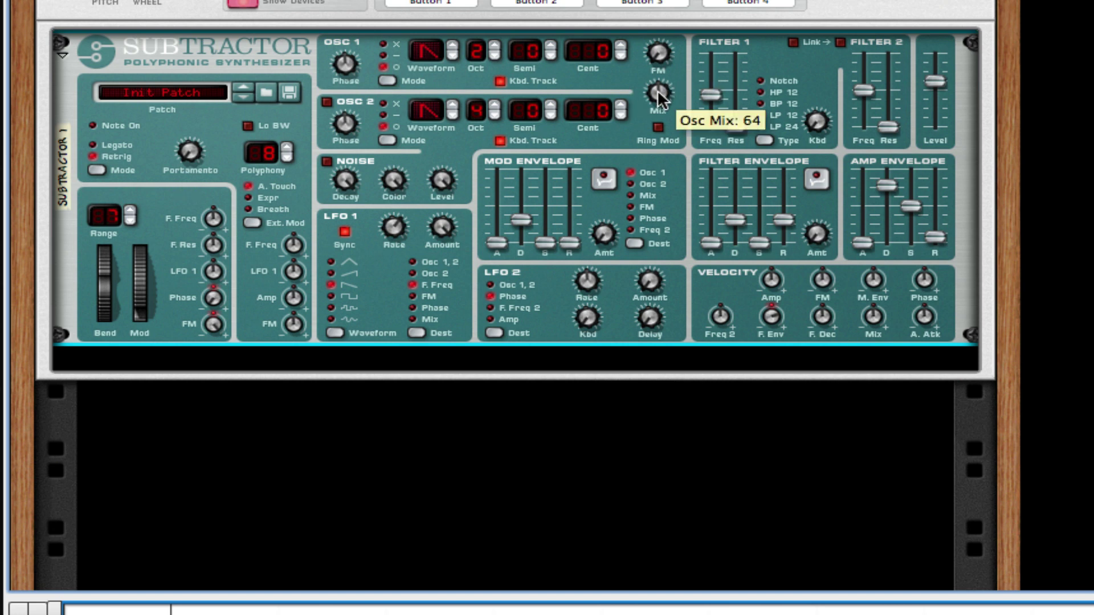
left_click_drag(658, 91, 655, 101)
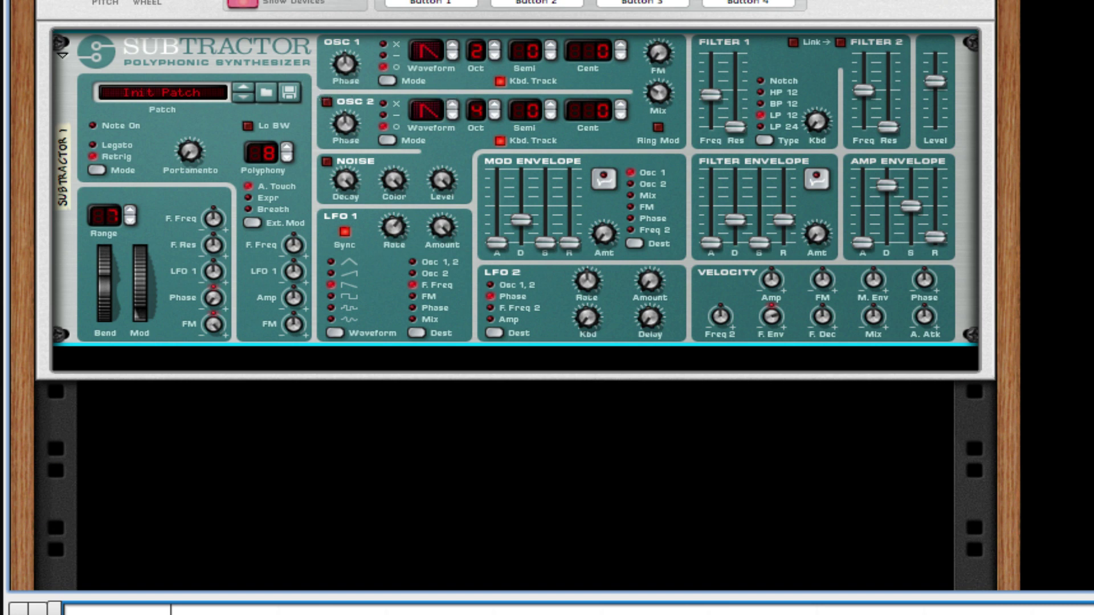
Add an RV7000 Advanced Reverb after the SubTractor, set its Dry/Wet to 20 and shorten its decay
scroll(401, 246, "down", 2)
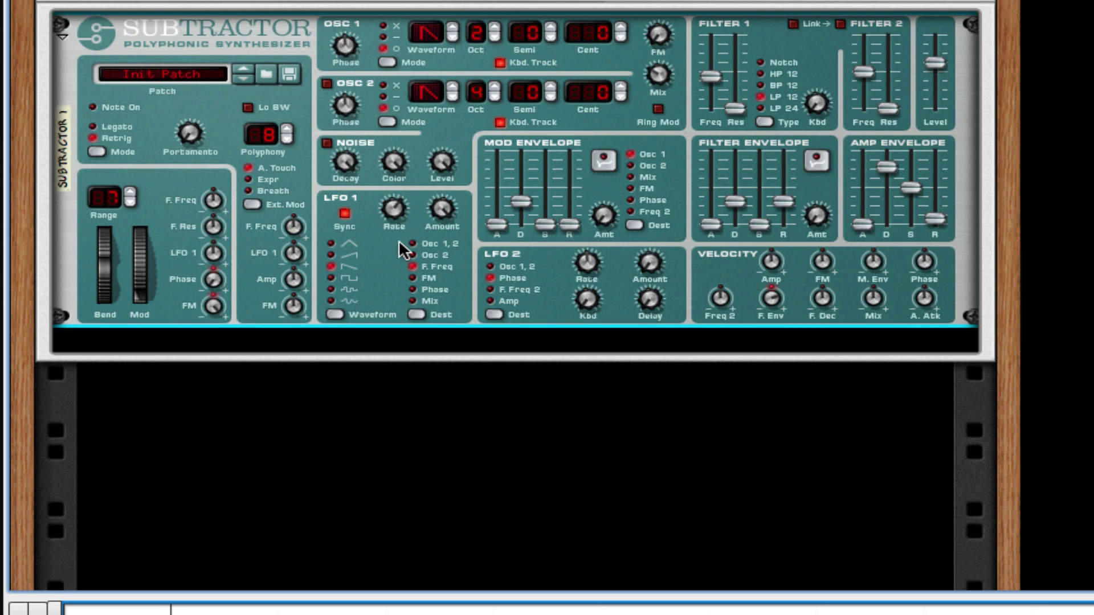
right_click(402, 249)
mouse_move(778, 335)
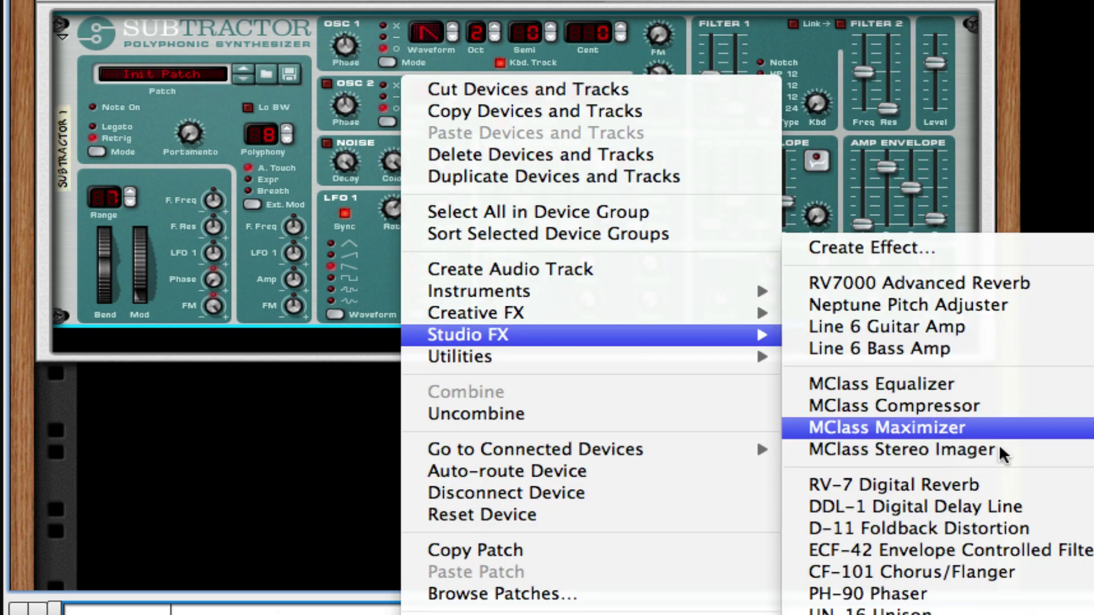
left_click(994, 283)
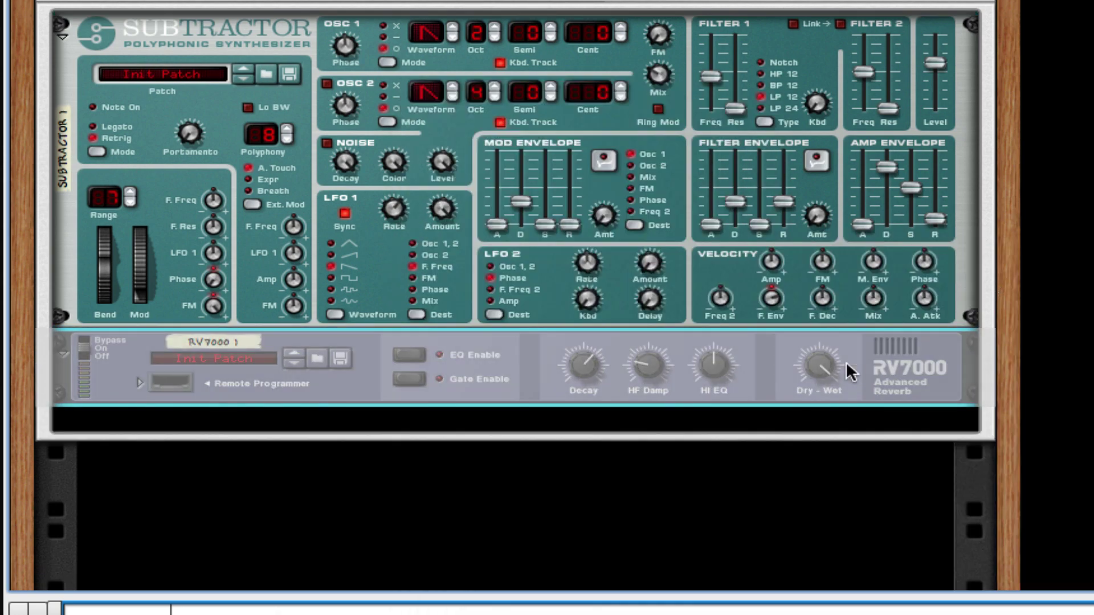
left_click_drag(813, 377, 802, 423)
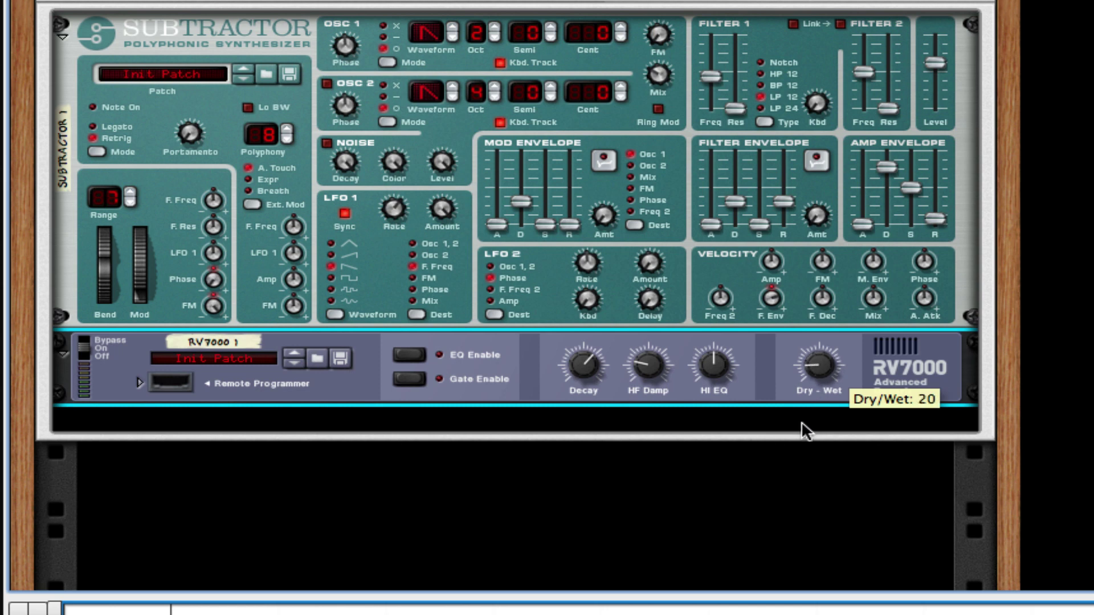
left_click_drag(594, 361, 590, 386)
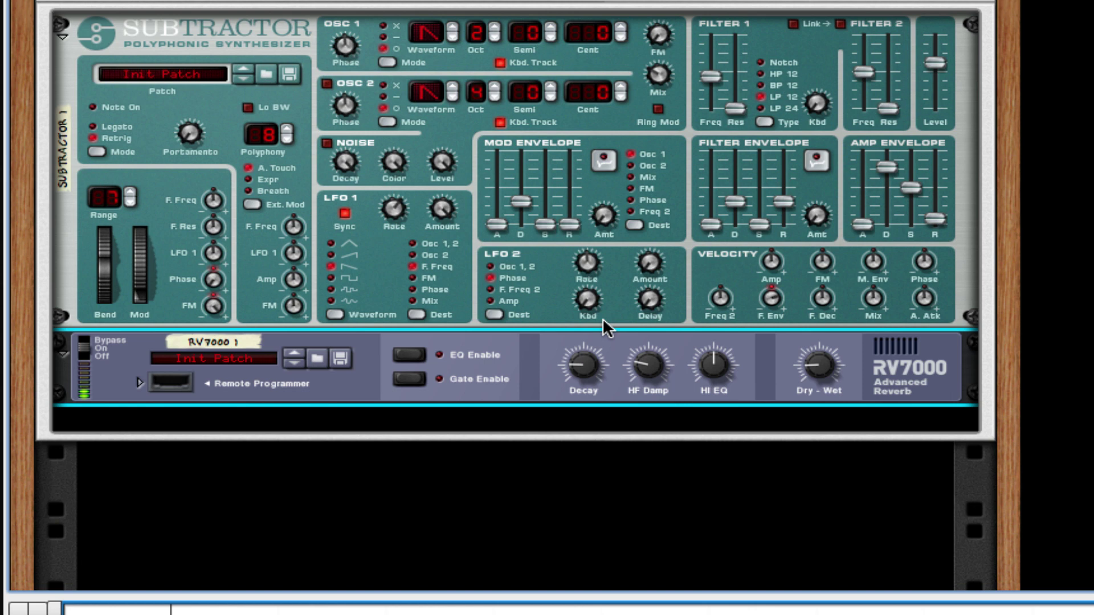
Set SubTractor's amp envelope decay to 127 and sustain to maximum, and lengthen its release slightly
left_click_drag(897, 168, 902, 87)
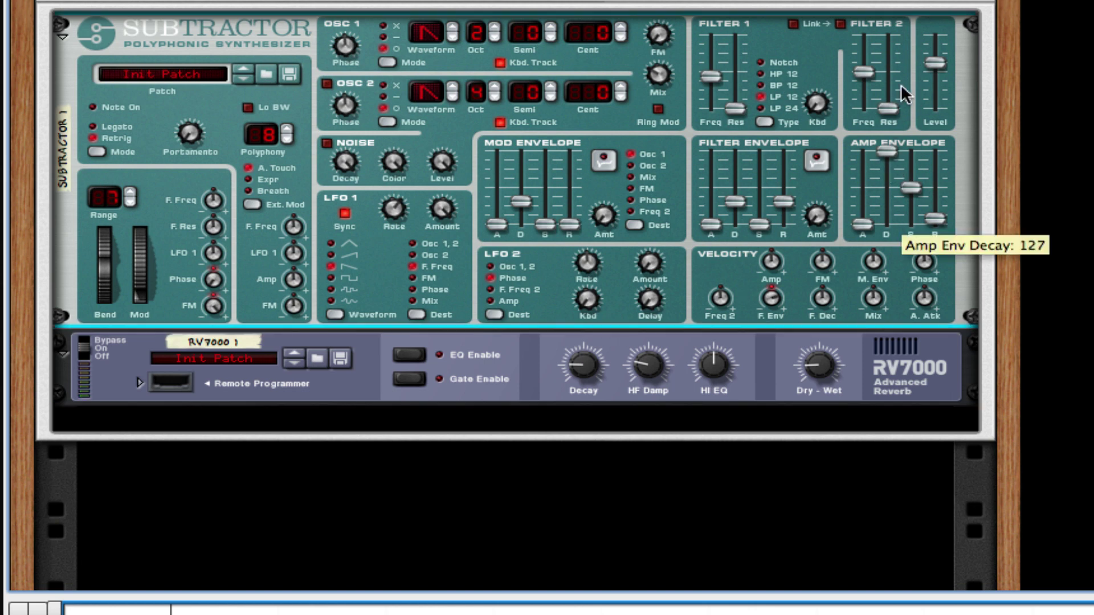
left_click_drag(911, 188, 911, 150)
left_click_drag(935, 219, 935, 209)
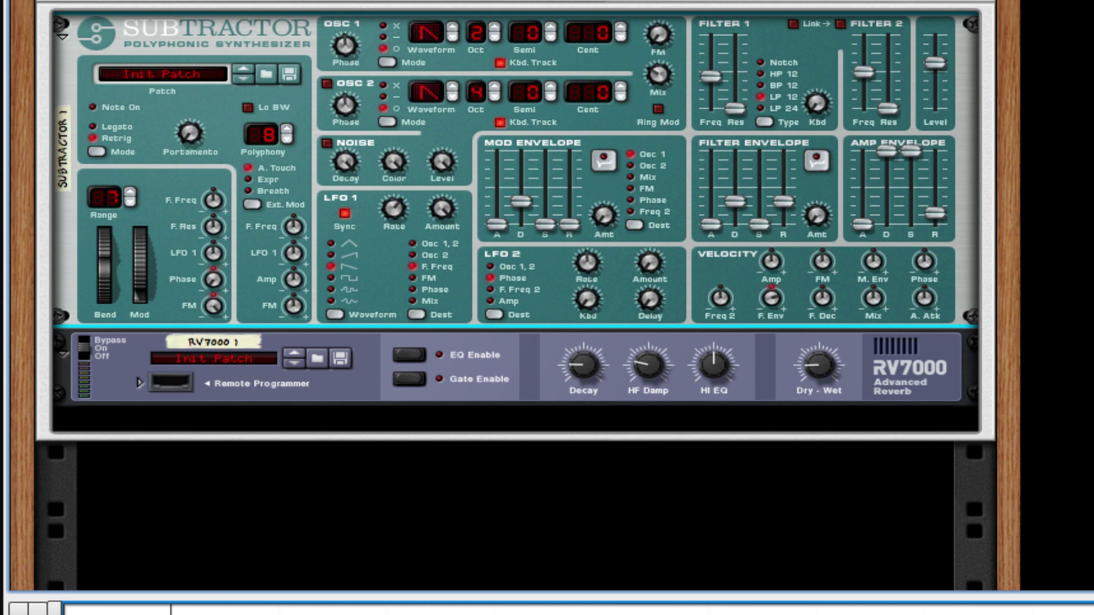
Add an MClass Equalizer after the reverb and enable its Lo Cut, Param 1, Param 2 and Hi Shelf bands
right_click(547, 383)
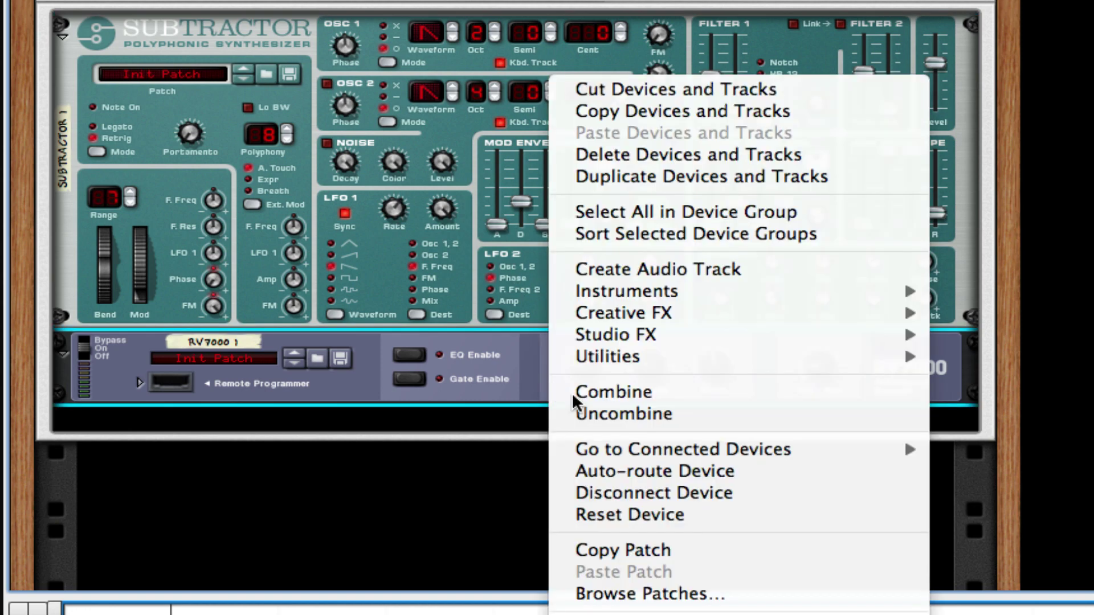
mouse_move(823, 332)
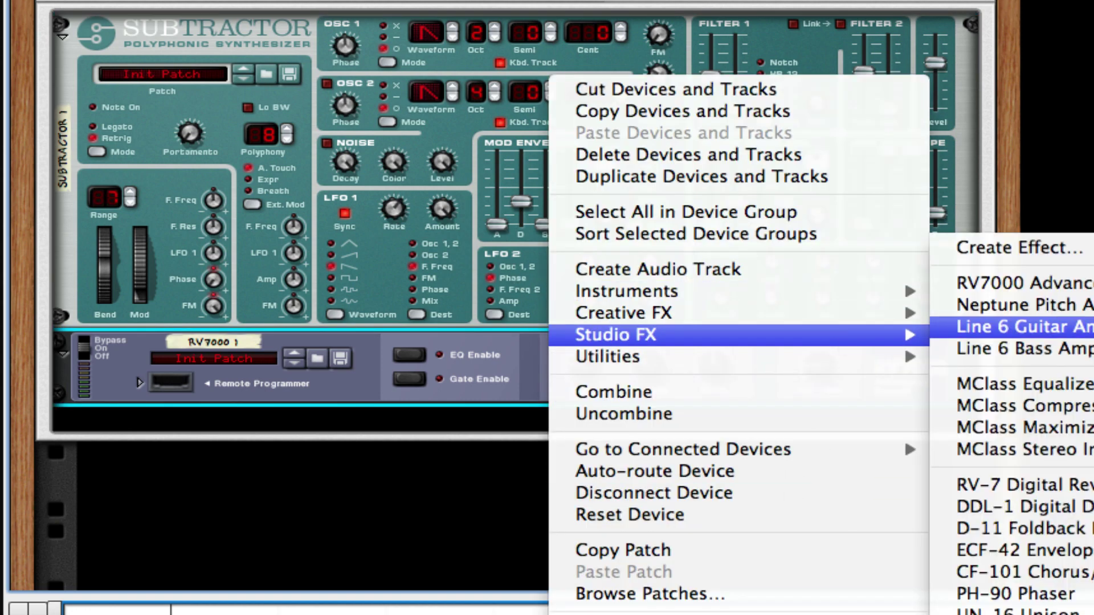
left_click(1020, 384)
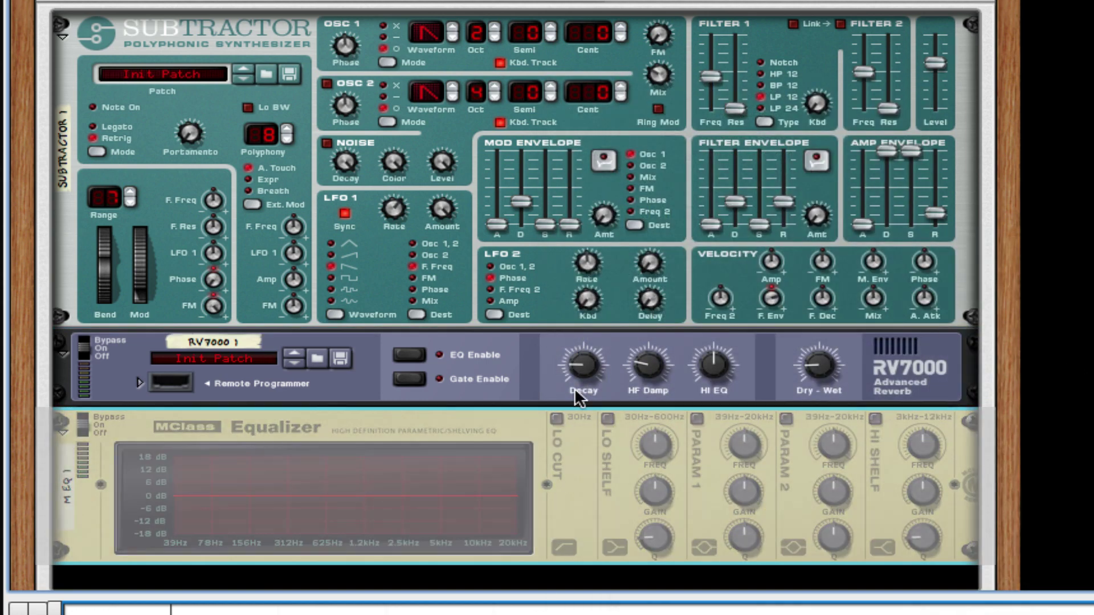
left_click(557, 420)
left_click(697, 419)
left_click(786, 418)
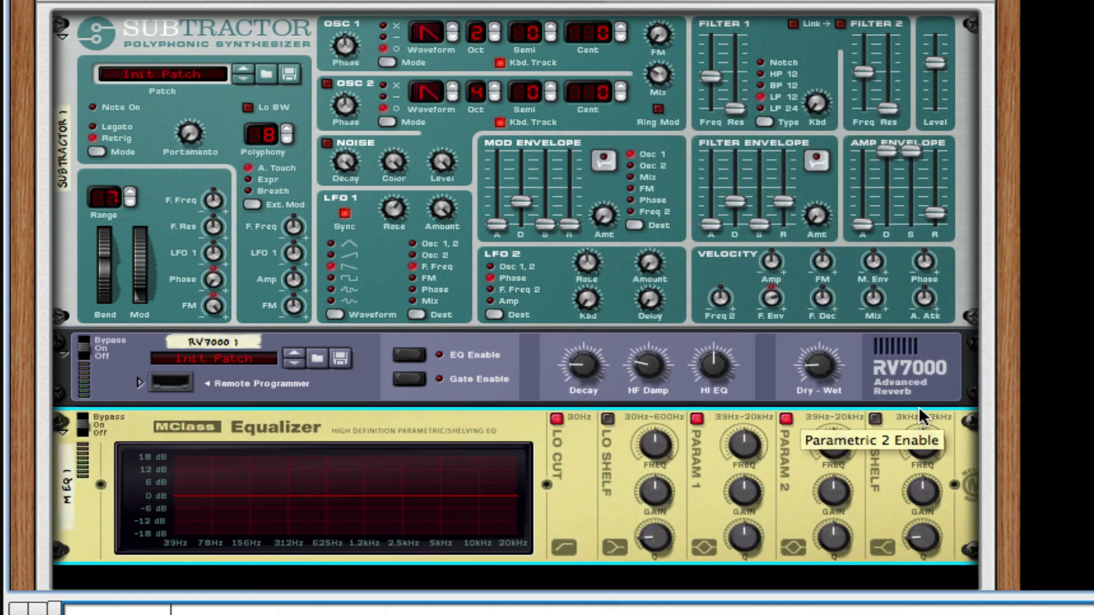
left_click(875, 419)
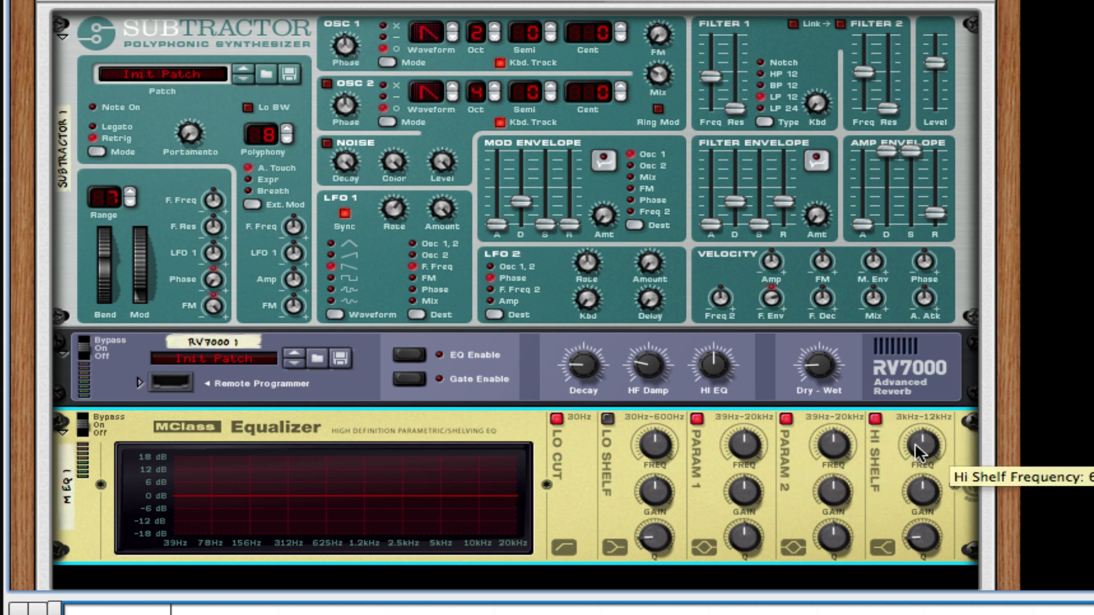
Set the equalizer's Hi Shelf to the lowest frequency, 4.0 dB gain and minimum Q
left_click_drag(917, 453, 907, 502)
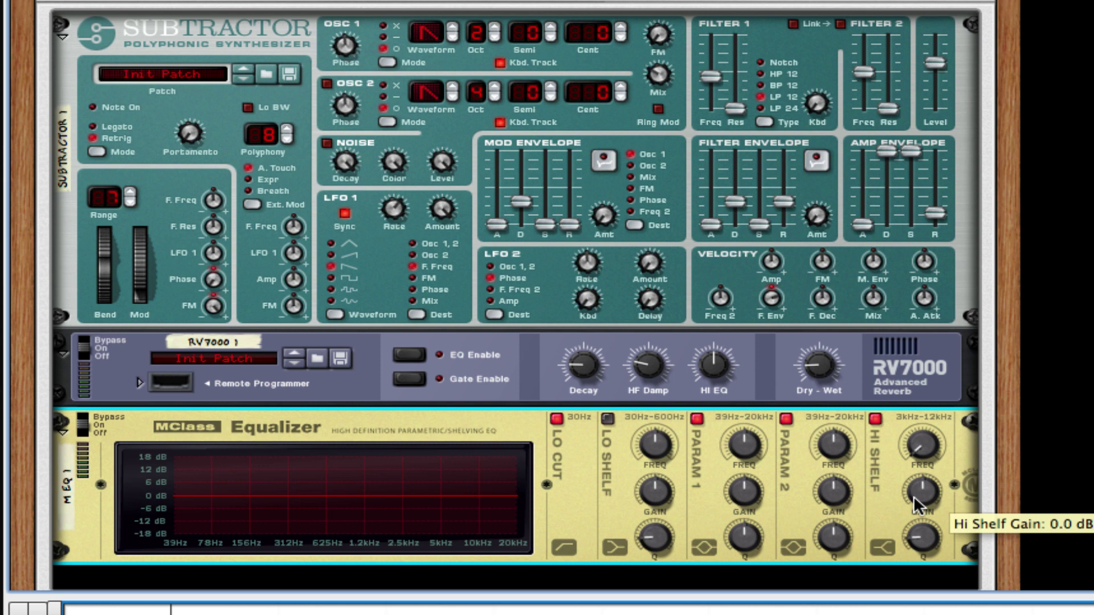
left_click_drag(914, 504, 914, 495)
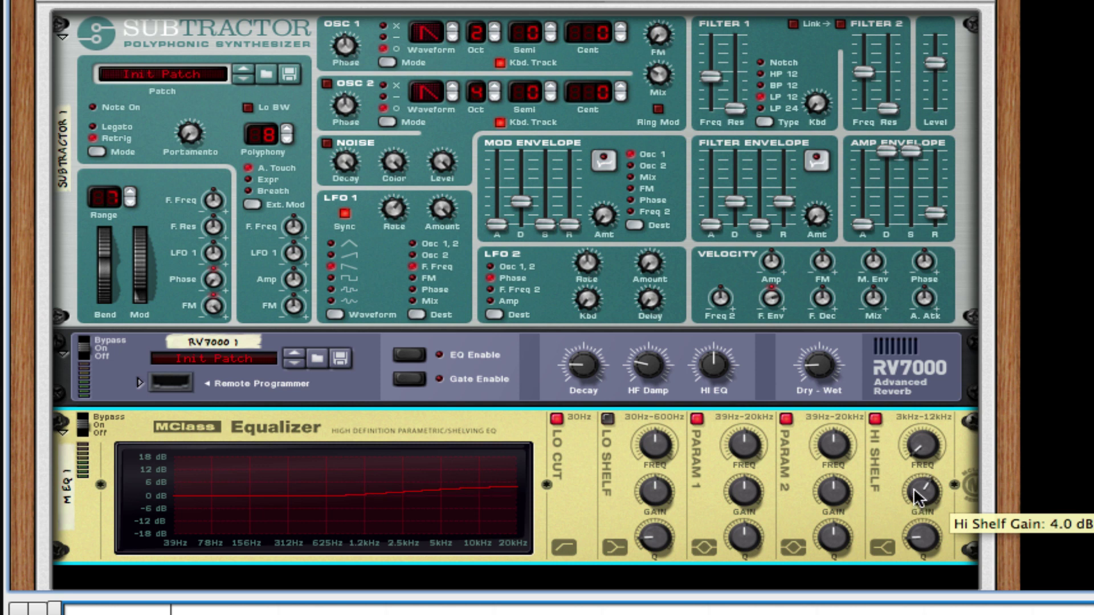
left_click_drag(922, 536, 922, 544)
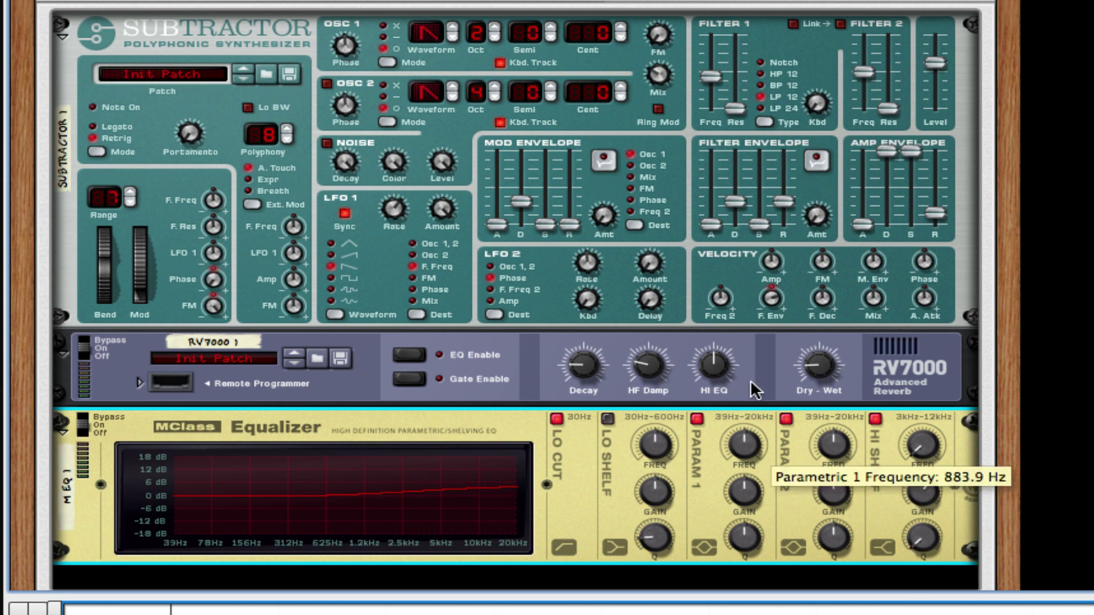
Cut narrow notches of about -18 dB in the equalizer, with Param 2 near 2.5 kHz and Param 1 just above 156 Hz
mouse_move(843, 443)
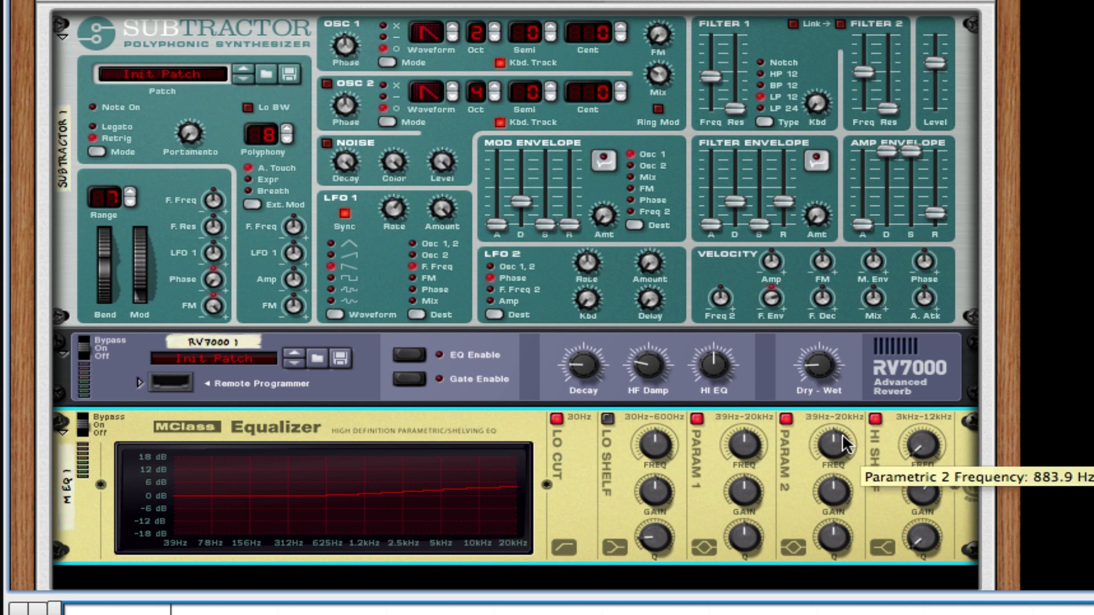
left_click_drag(843, 443, 841, 422)
mouse_move(831, 498)
mouse_move(831, 499)
left_mouse_down()
mouse_move(831, 530)
mouse_move(831, 507)
left_mouse_up()
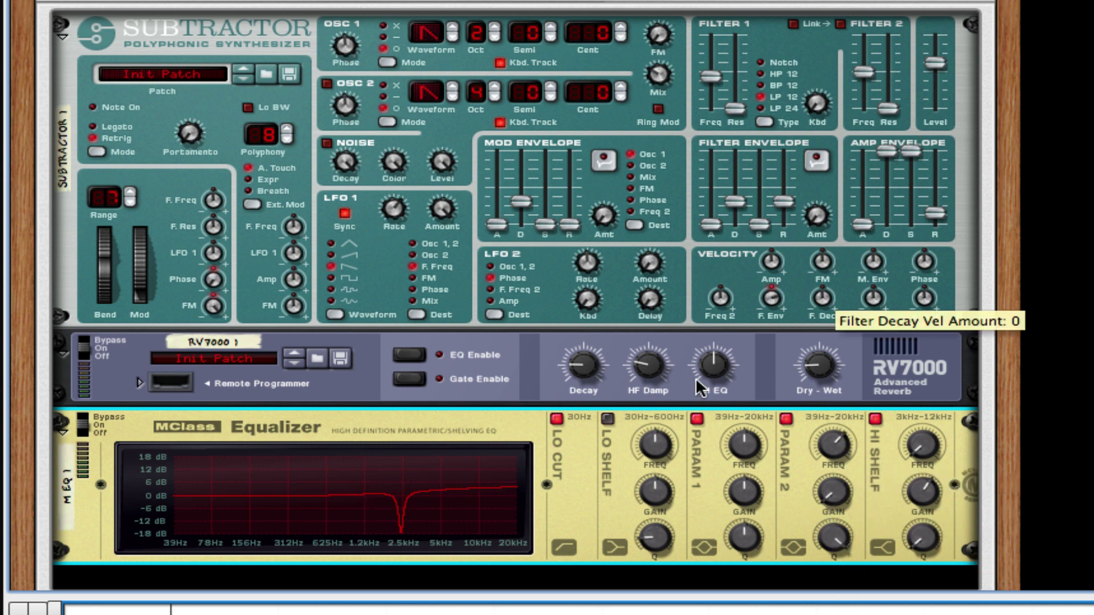
left_click_drag(746, 442, 741, 530)
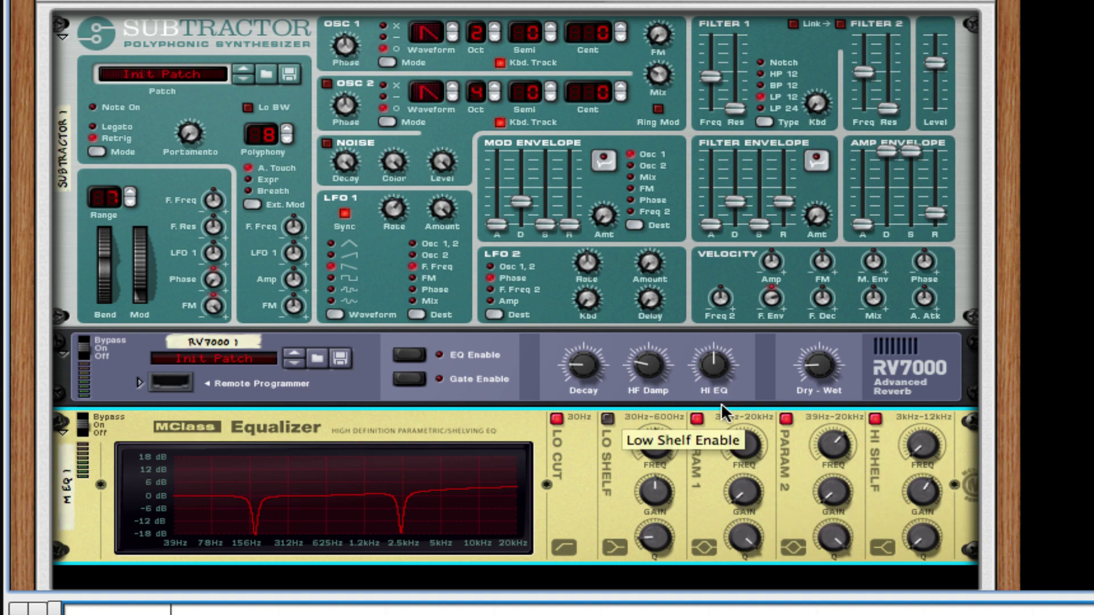
scroll(741, 399, "down", 5)
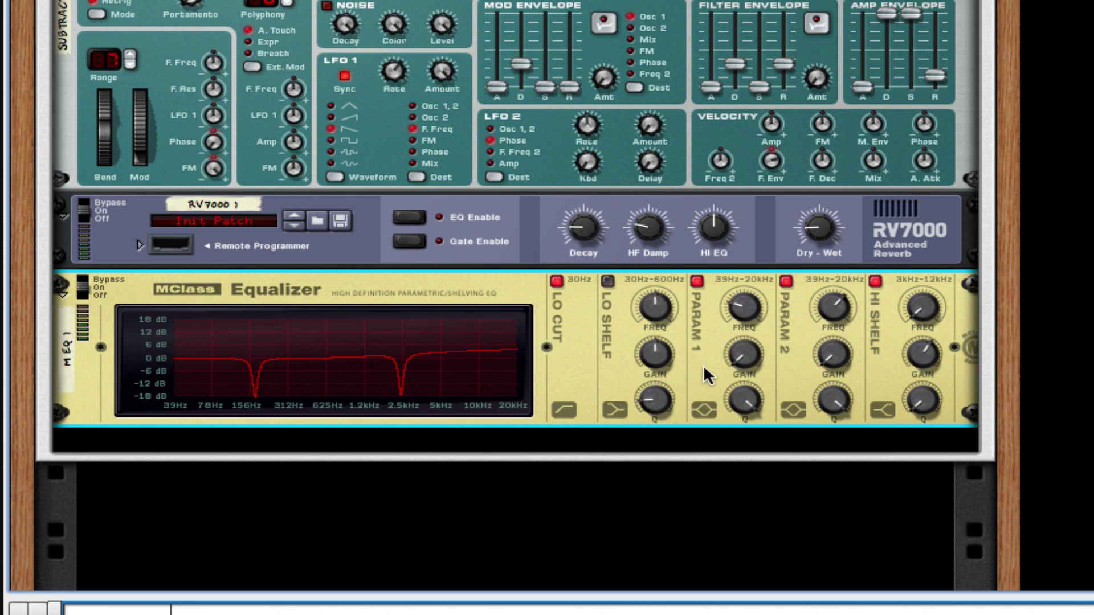
Add a Scream 4 distortion unit after the MClass Equalizer in the Combinator
right_click(703, 364)
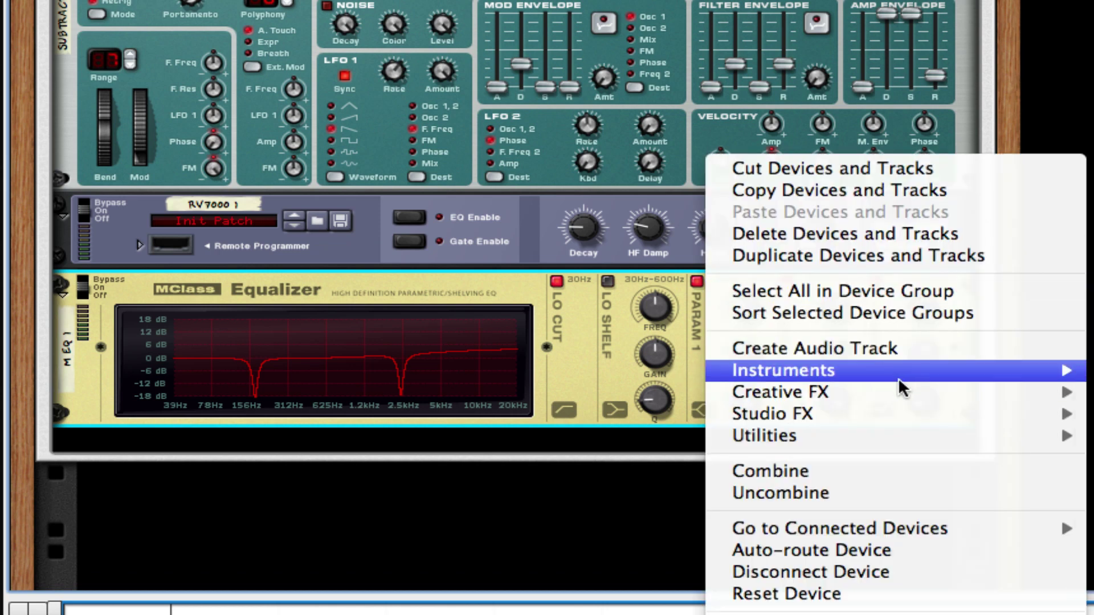
mouse_move(969, 393)
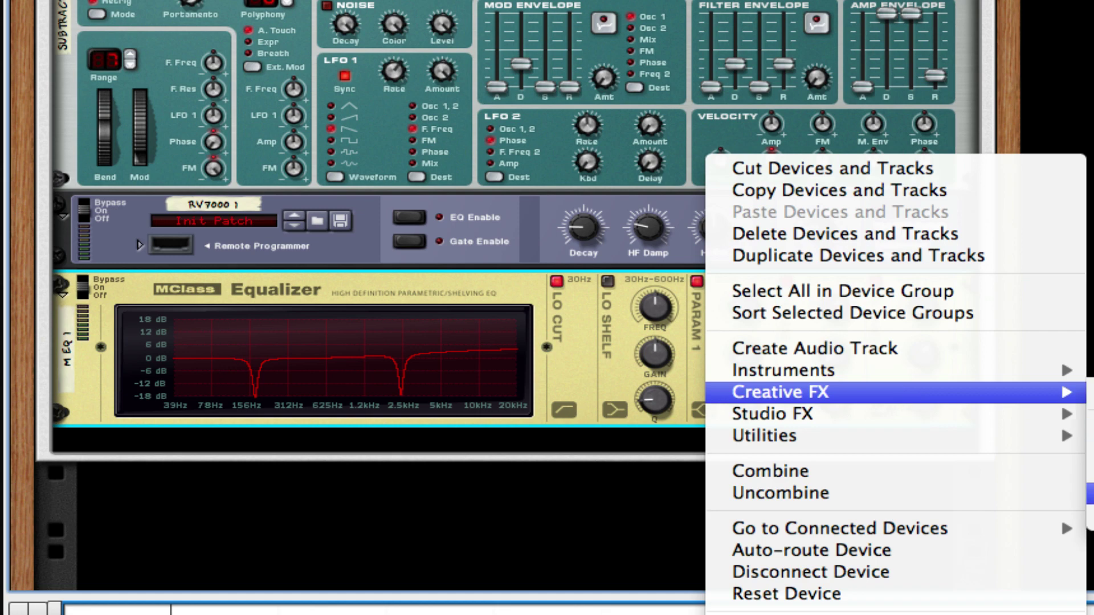
left_click(1089, 494)
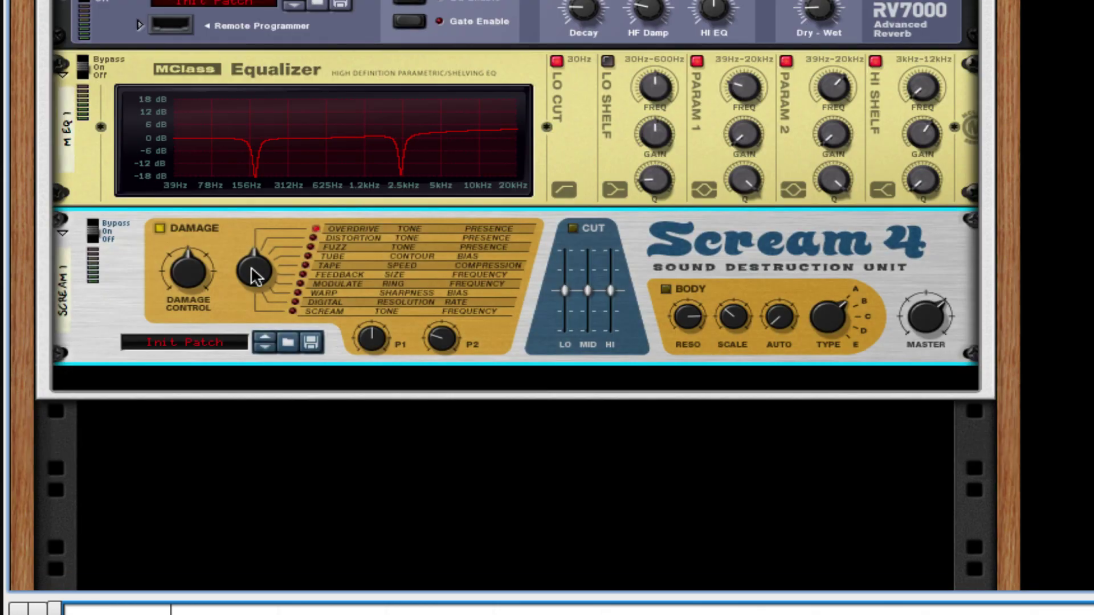
Set Scream 4 to the Scream damage type with low Damage Control, P1 at maximum and P2 at minimum, and compare it bypassed
left_click_drag(251, 265, 255, 282)
left_click_drag(177, 272, 170, 296)
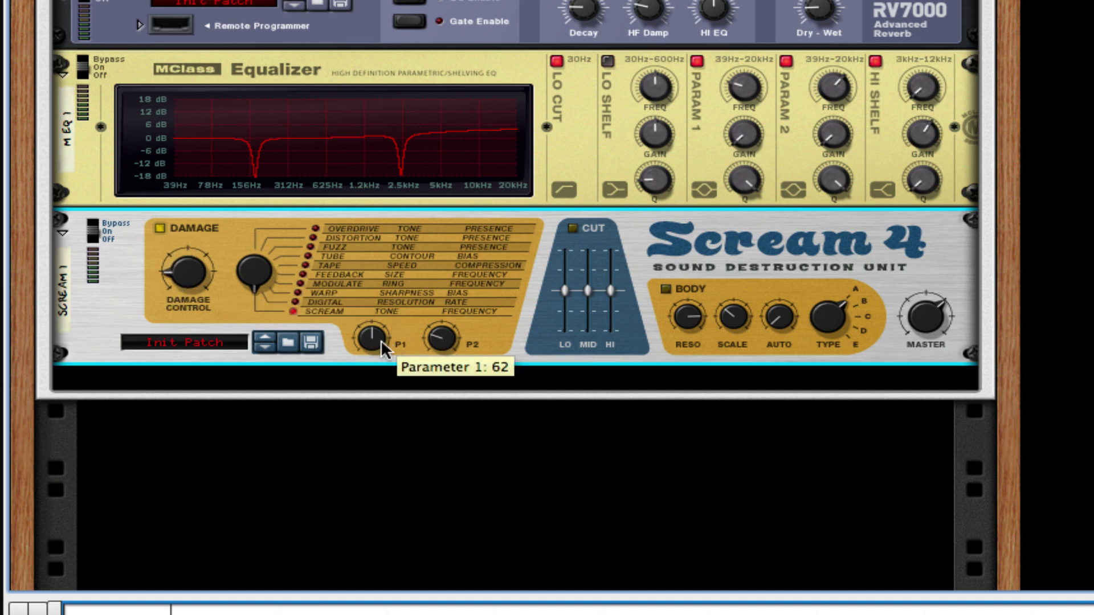
left_click_drag(447, 337, 441, 428)
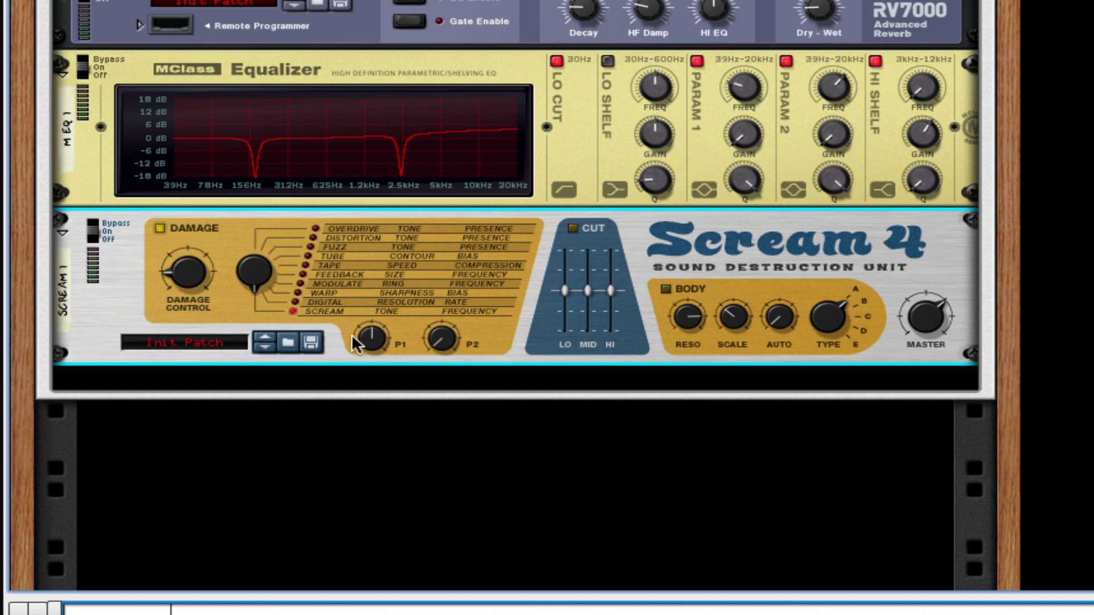
left_click_drag(367, 336, 358, 122)
scroll(610, 279, "down", 1)
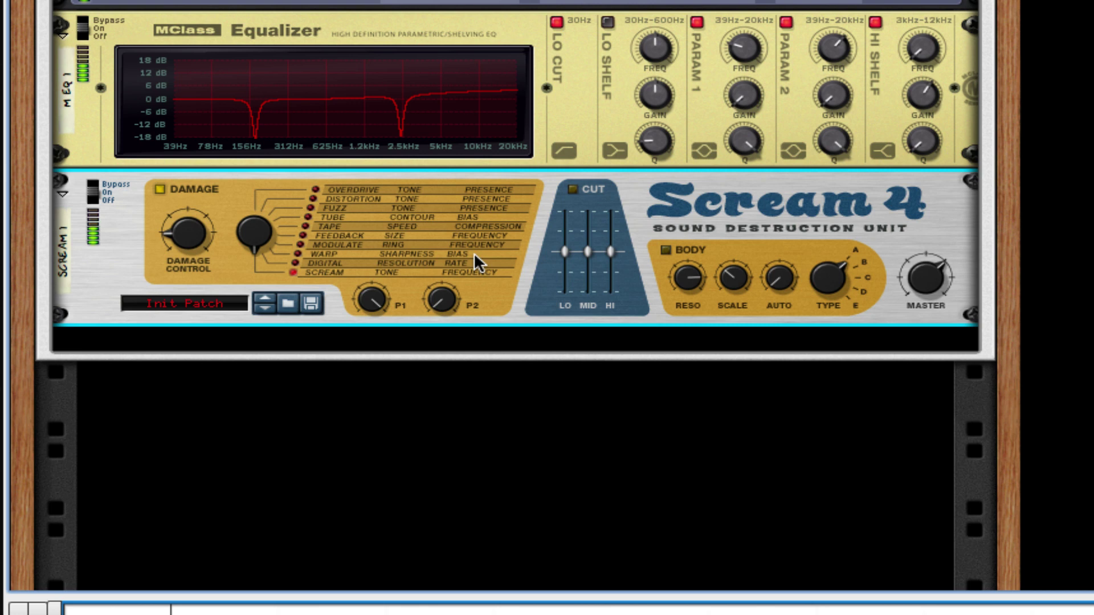
left_click(94, 189)
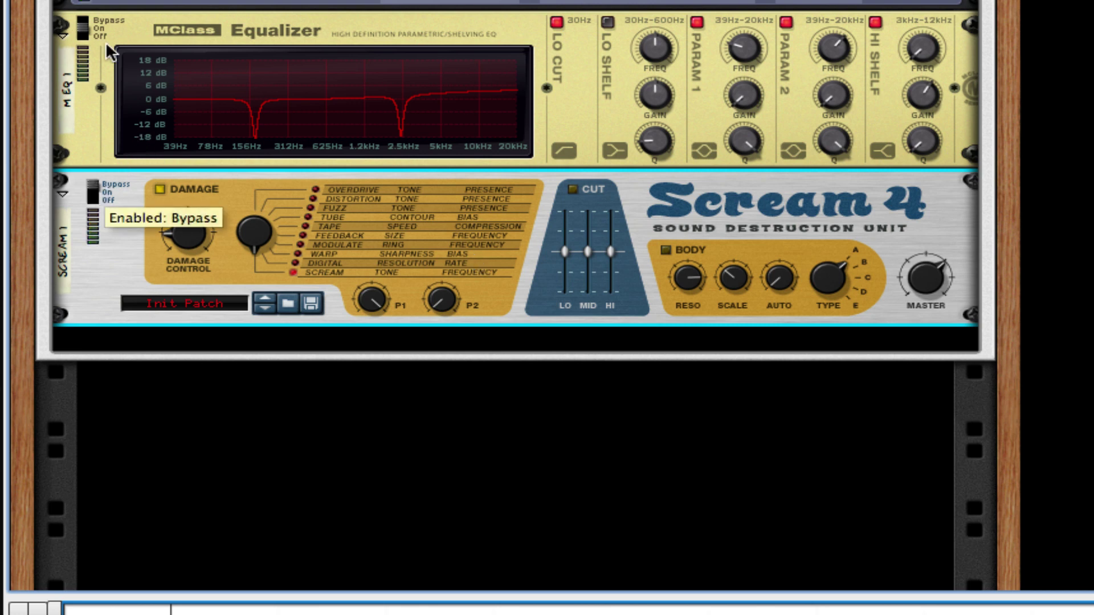
left_click(94, 190)
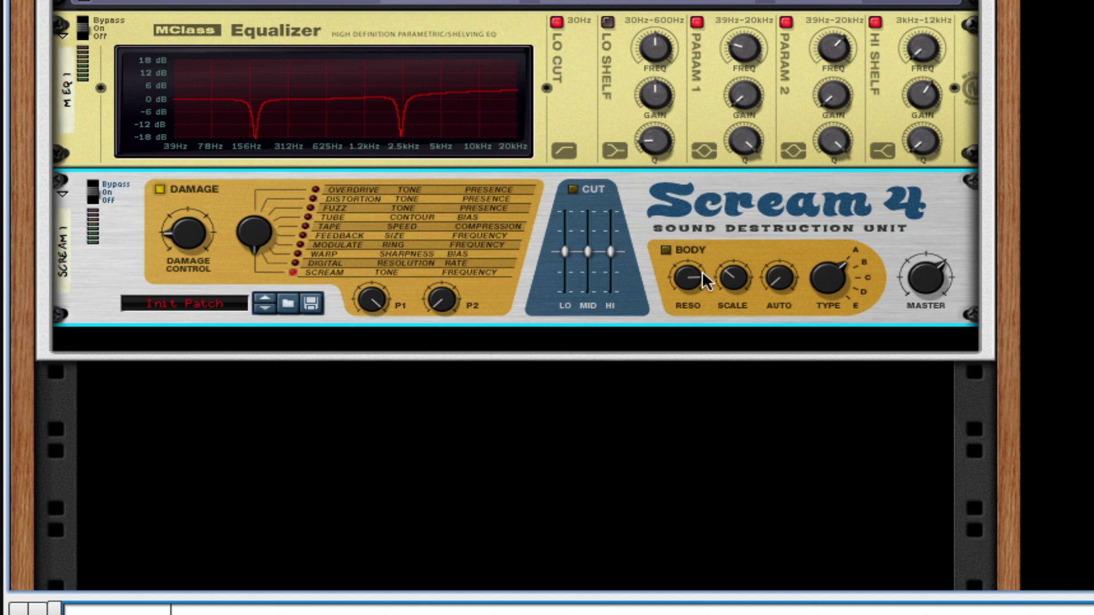
Add The Echo delay after Scream 4
right_click(638, 282)
mouse_move(894, 319)
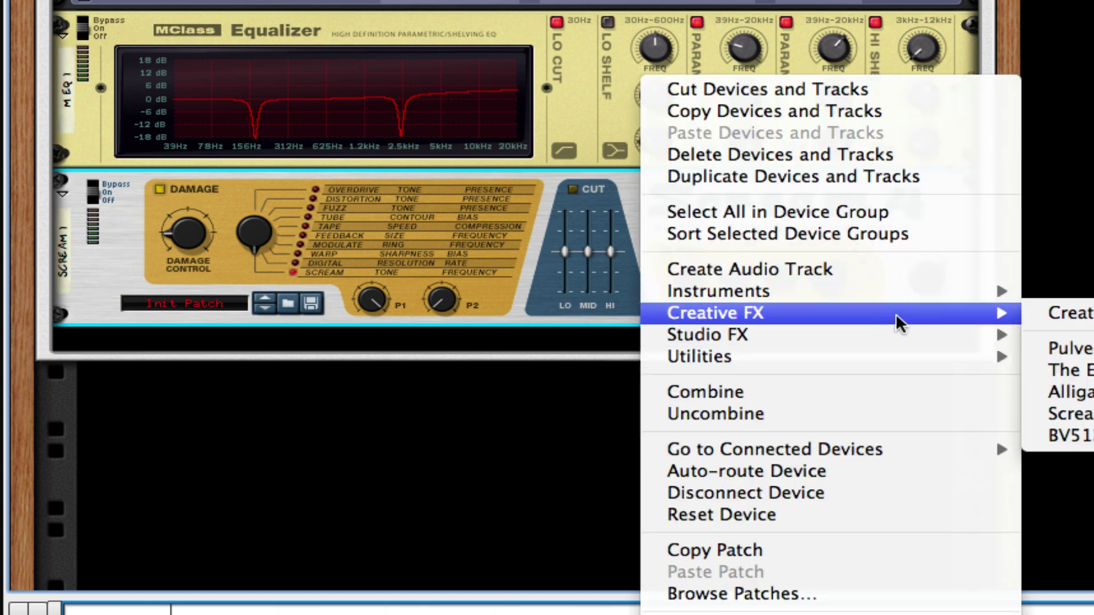
left_click(1059, 369)
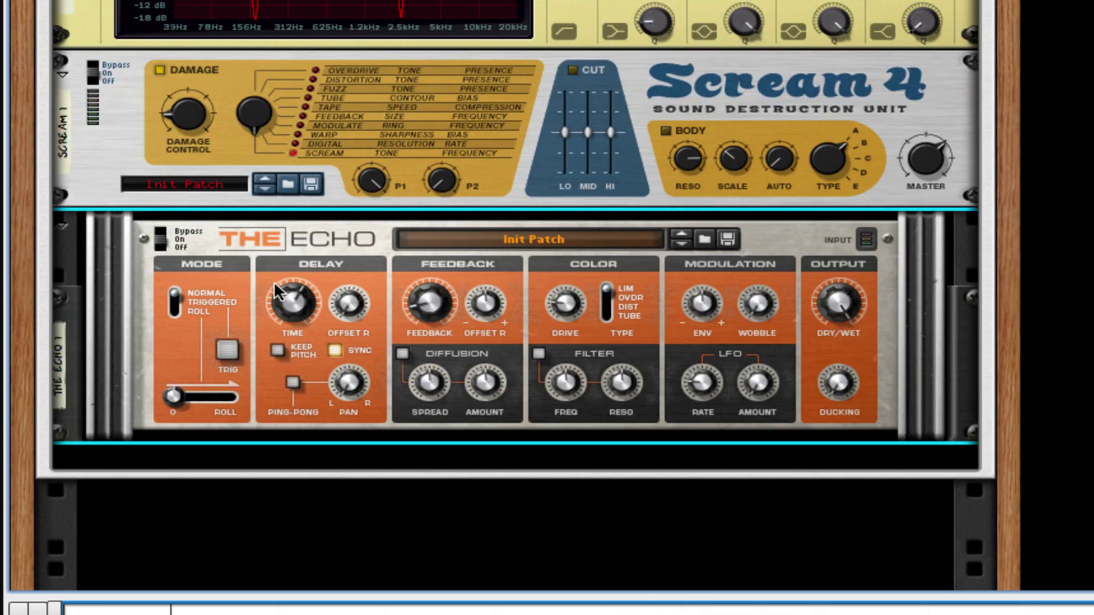
Shorten The Echo's delay time, set its feedback to 48% and lower Dry/Wet to about the middle
mouse_move(273, 282)
left_mouse_down()
mouse_move(275, 315)
mouse_move(281, 299)
left_mouse_up()
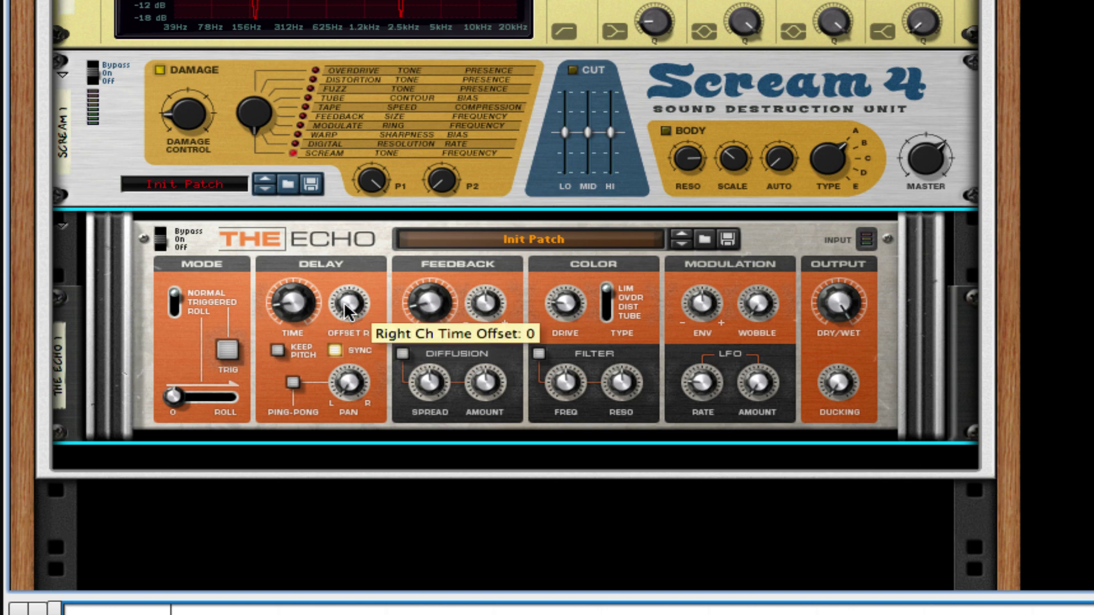
left_click_drag(345, 311, 357, 269)
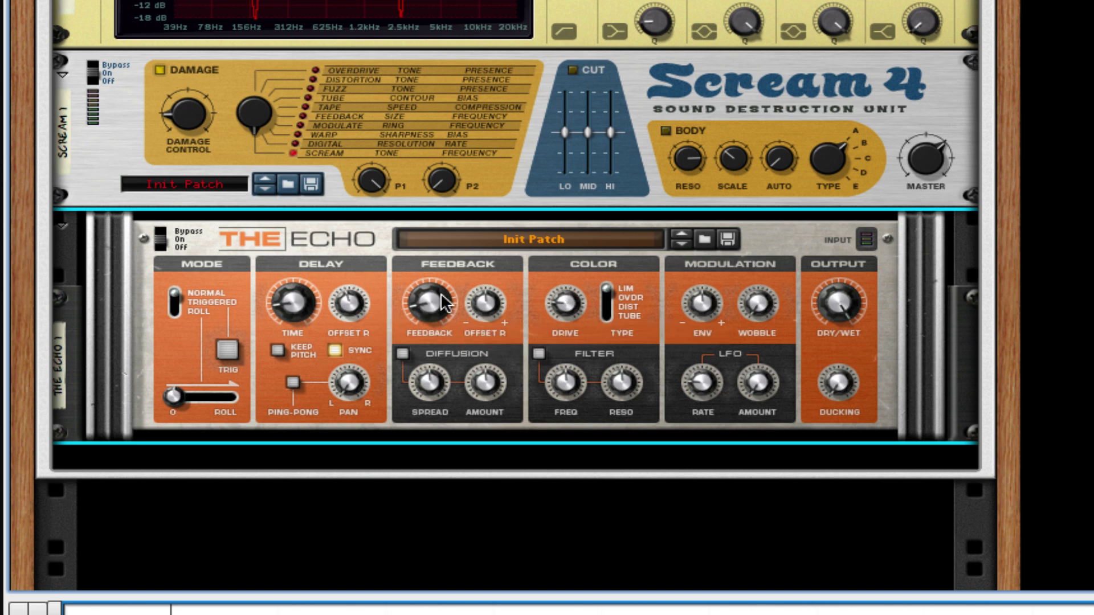
left_click_drag(436, 313, 429, 286)
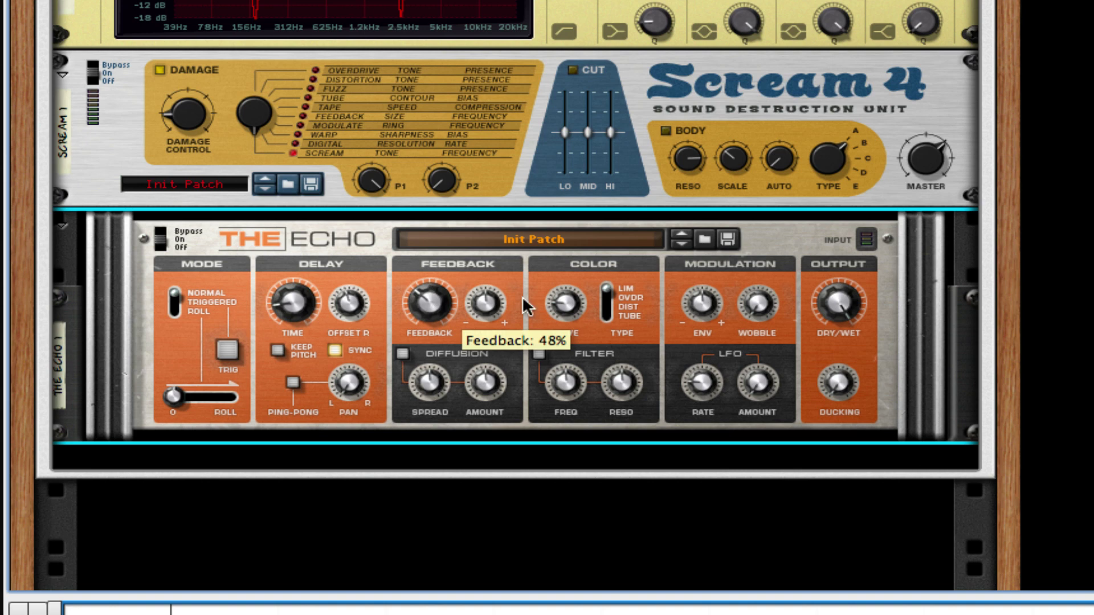
scroll(727, 331, "down", 1)
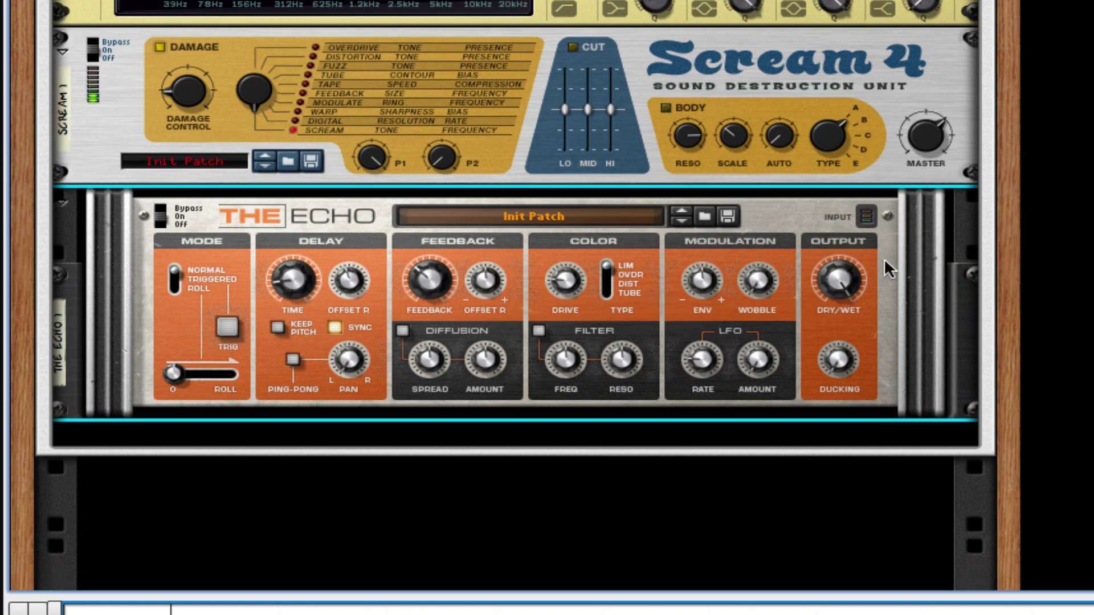
left_click_drag(836, 278, 832, 316)
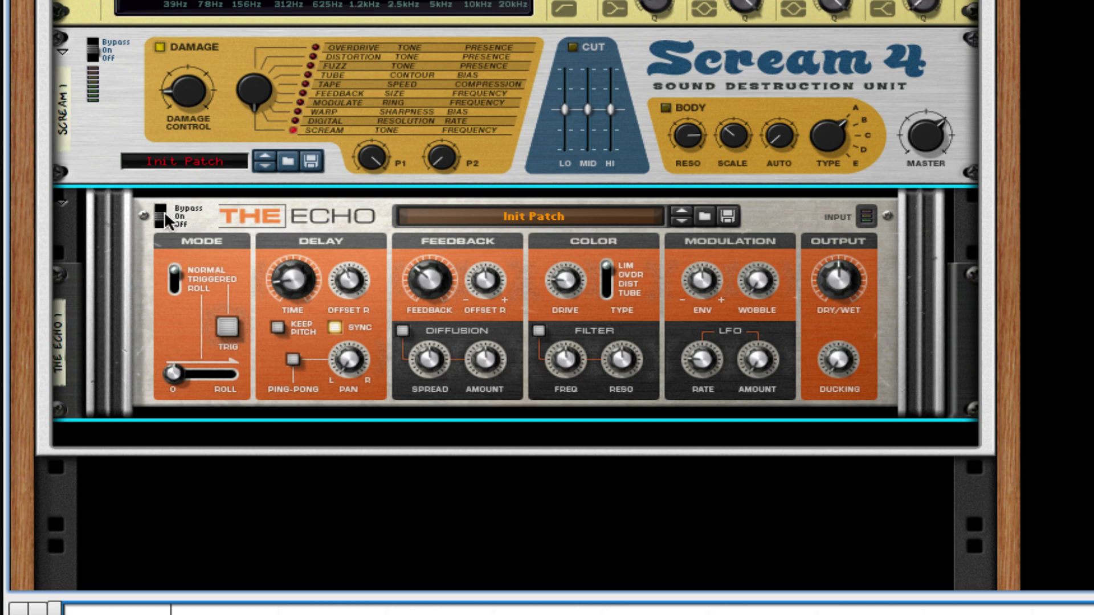
Add an MClass Maximizer after The Echo and an MClass Compressor after the Maximizer
right_click(247, 242)
mouse_move(572, 345)
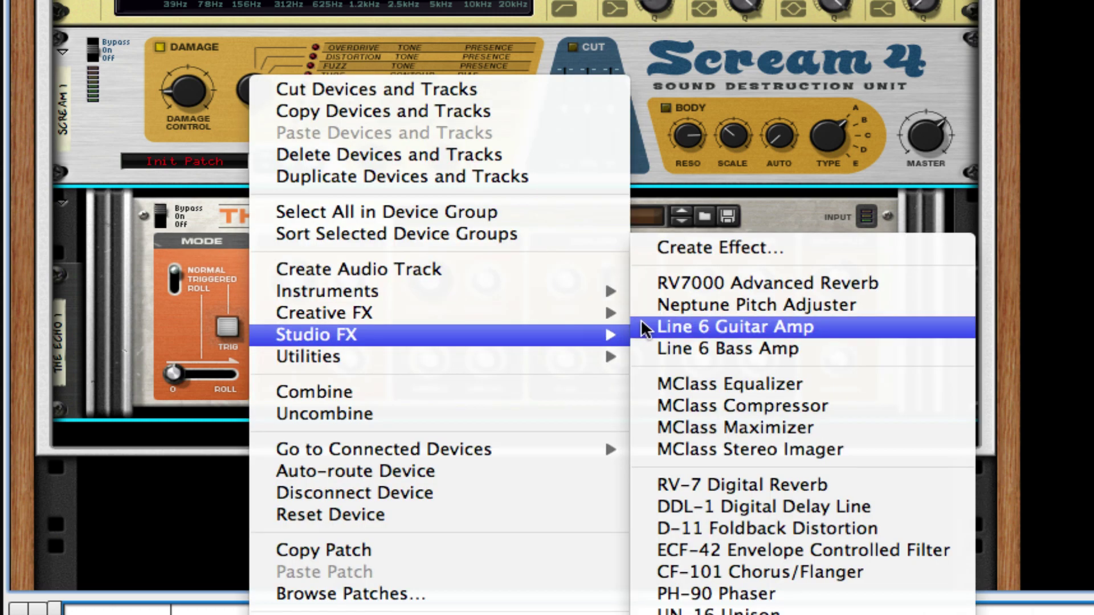
left_click(774, 421)
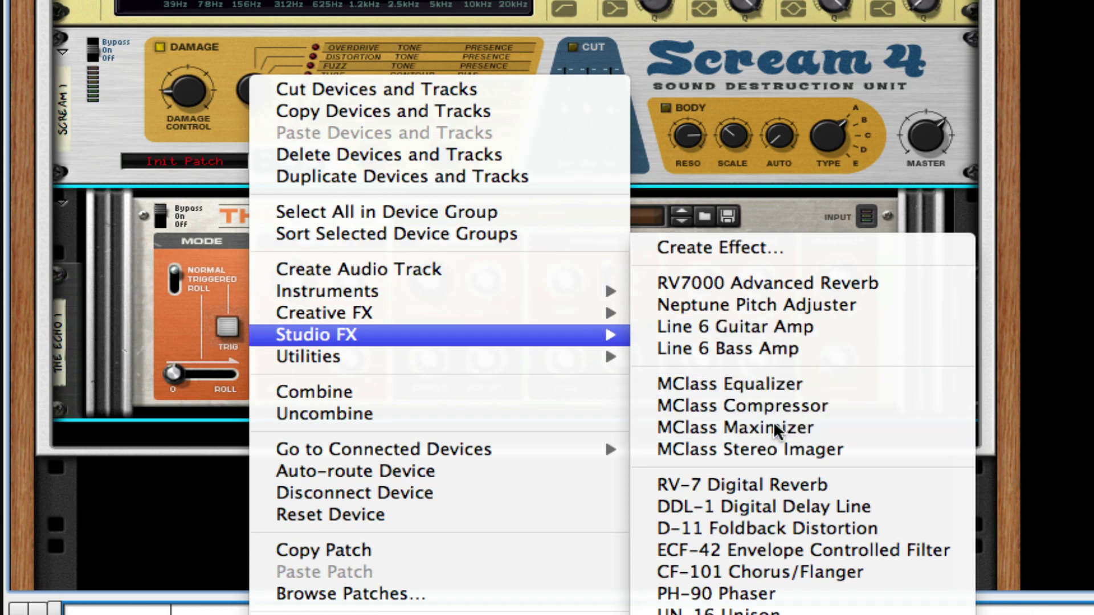
right_click(651, 466)
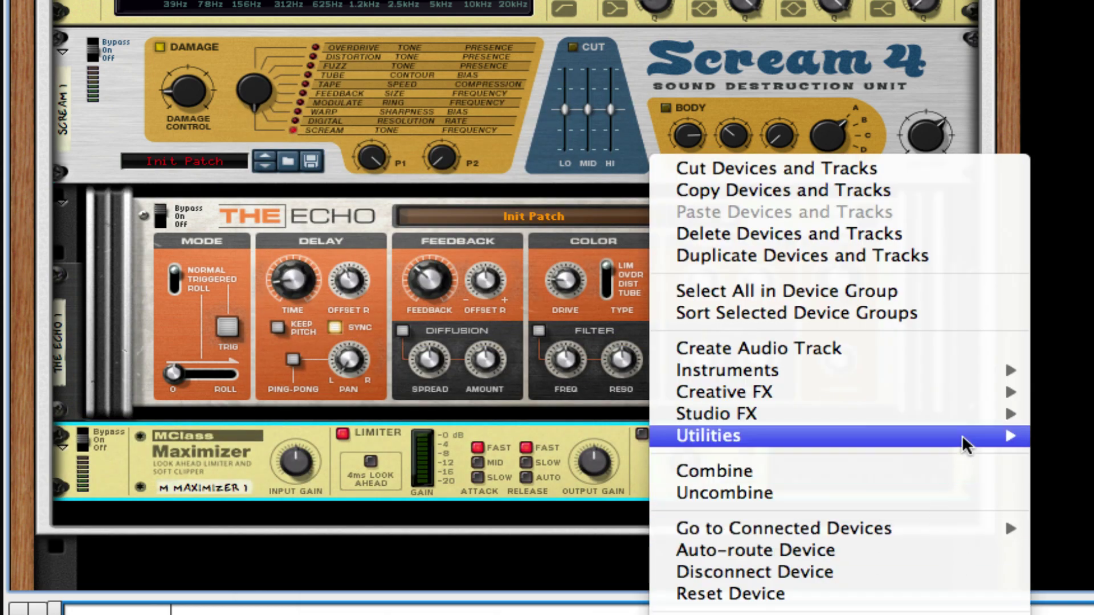
mouse_move(997, 419)
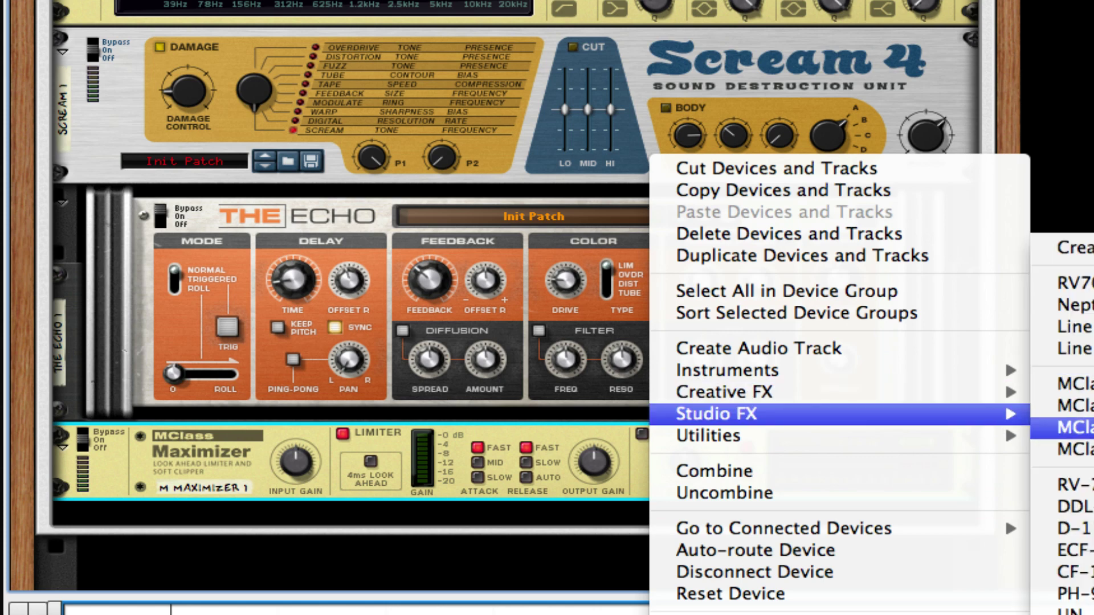
left_click(1054, 424)
Turn off the Maximizer's limiter, enable Soft Clip with an amount of 127 and set the release to Auto
scroll(618, 307, "down", 3)
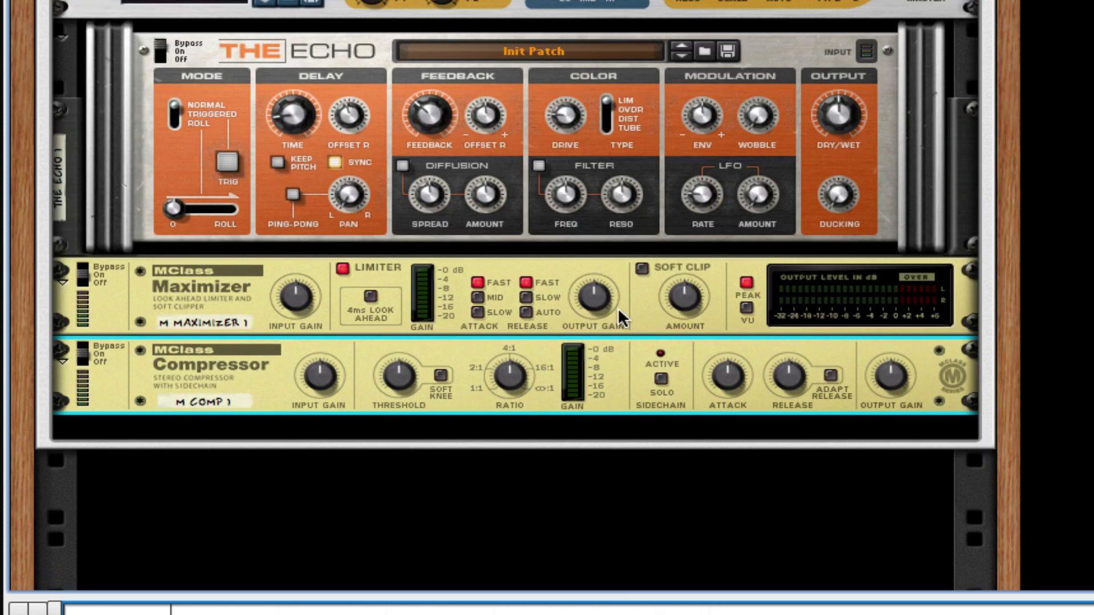
scroll(303, 188, "down", 2)
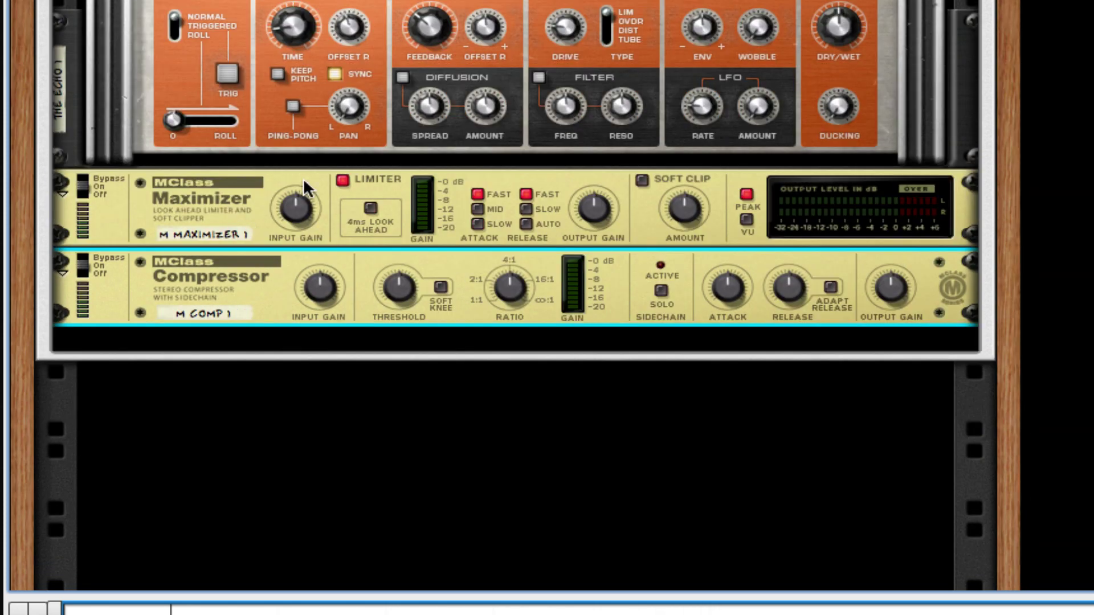
left_click(342, 181)
left_click(641, 180)
left_click_drag(683, 221, 683, 170)
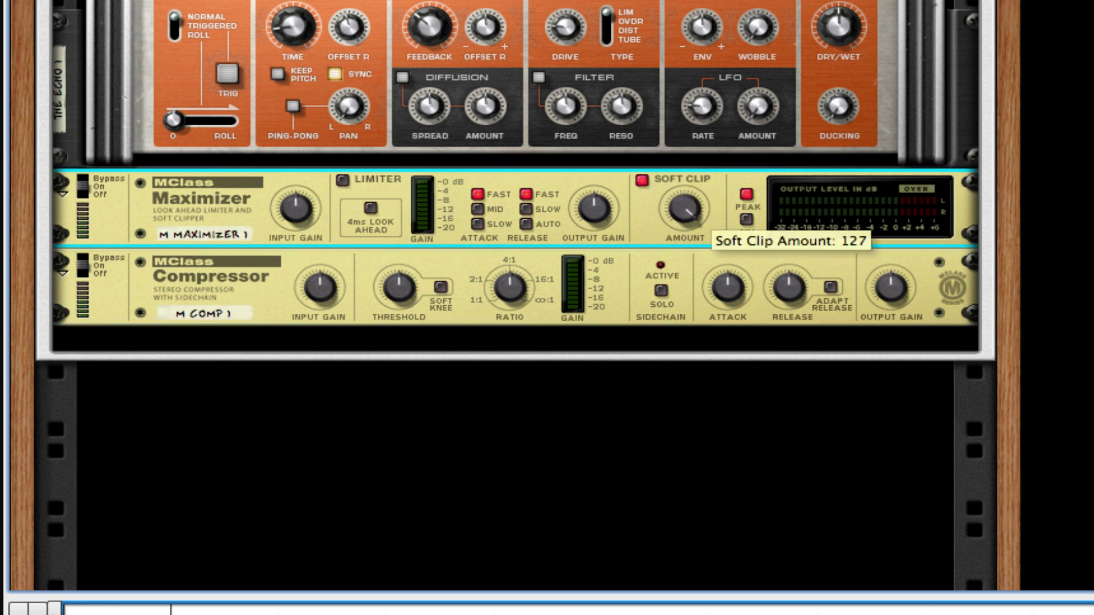
left_click(526, 223)
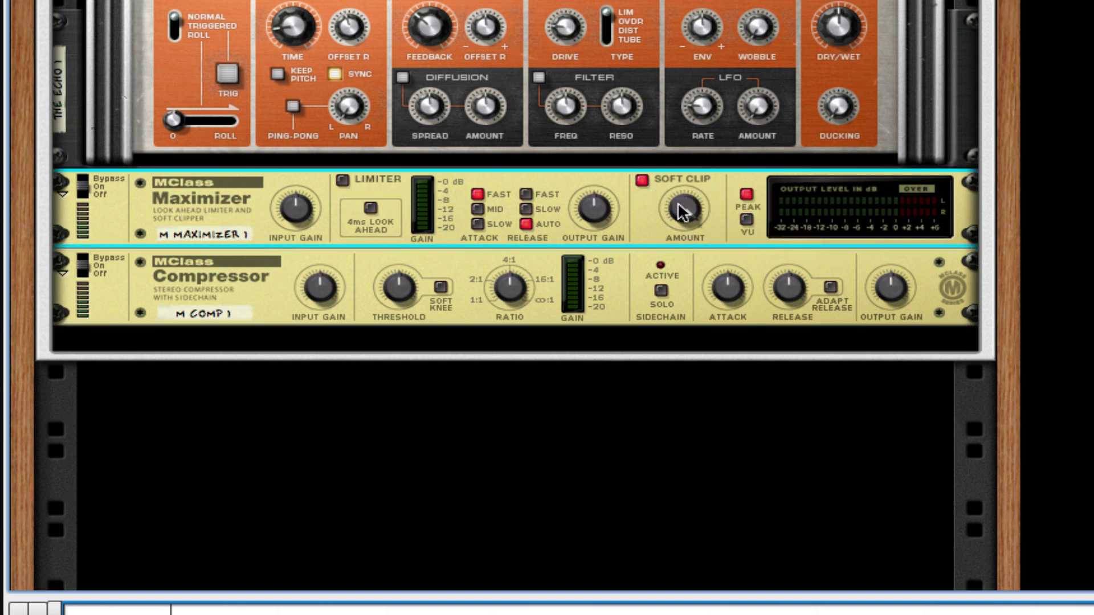
mouse_move(683, 212)
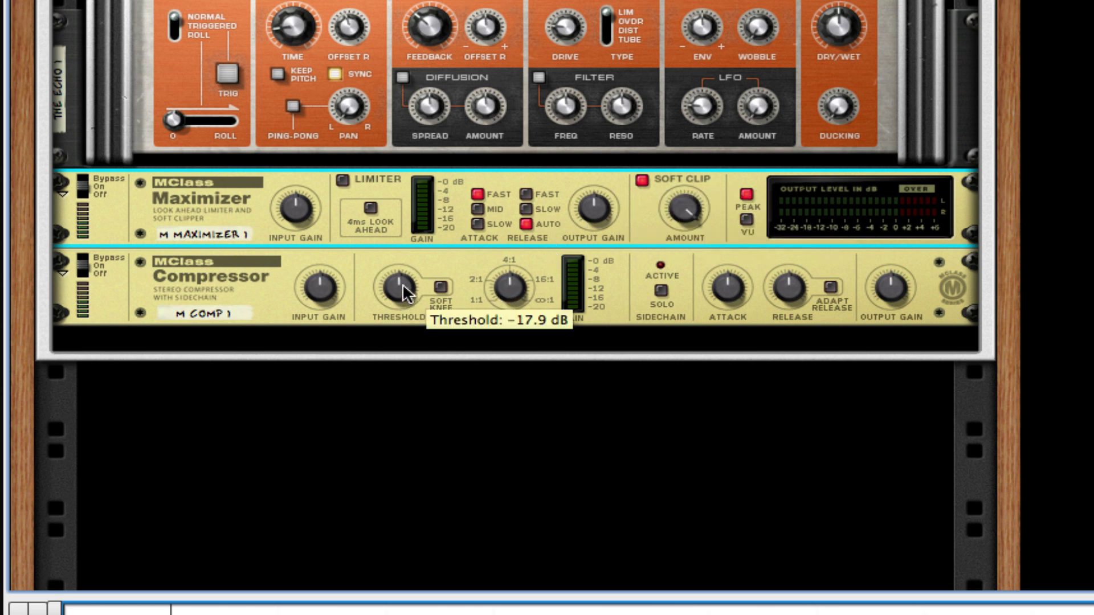
Lower the Compressor's threshold, raise its input gain and shorten its attack and release
left_click_drag(402, 283, 398, 300)
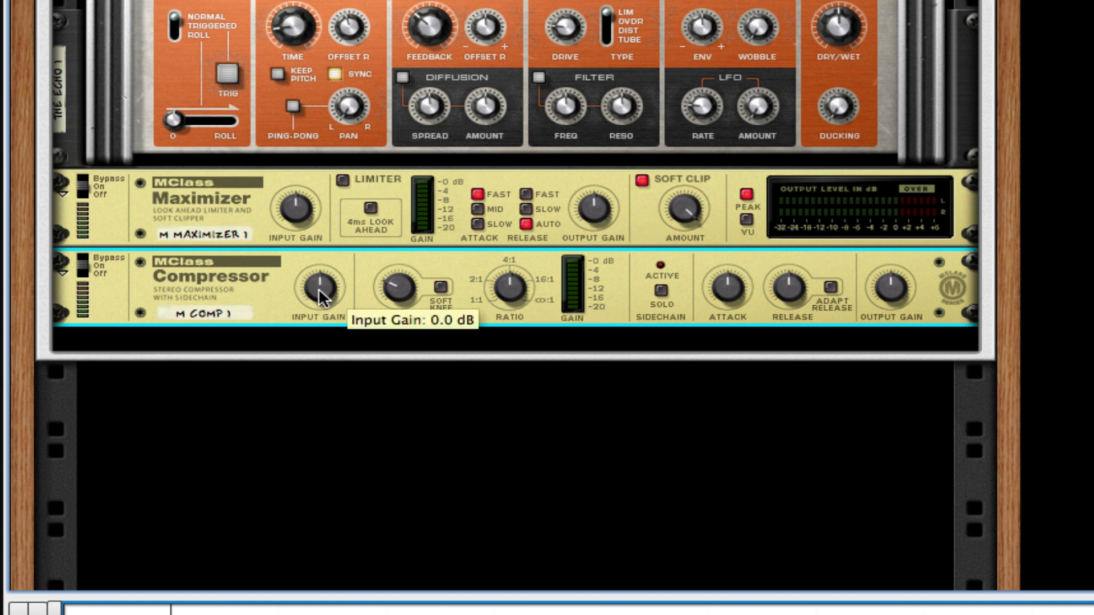
left_click_drag(319, 288, 325, 285)
left_click_drag(723, 279, 723, 283)
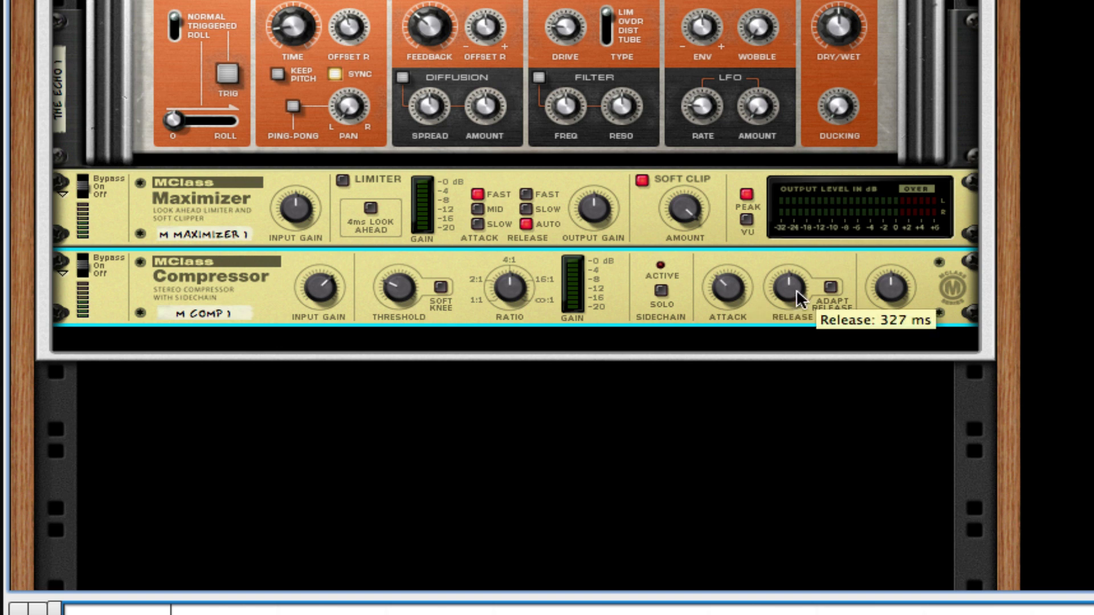
left_click_drag(793, 294, 792, 300)
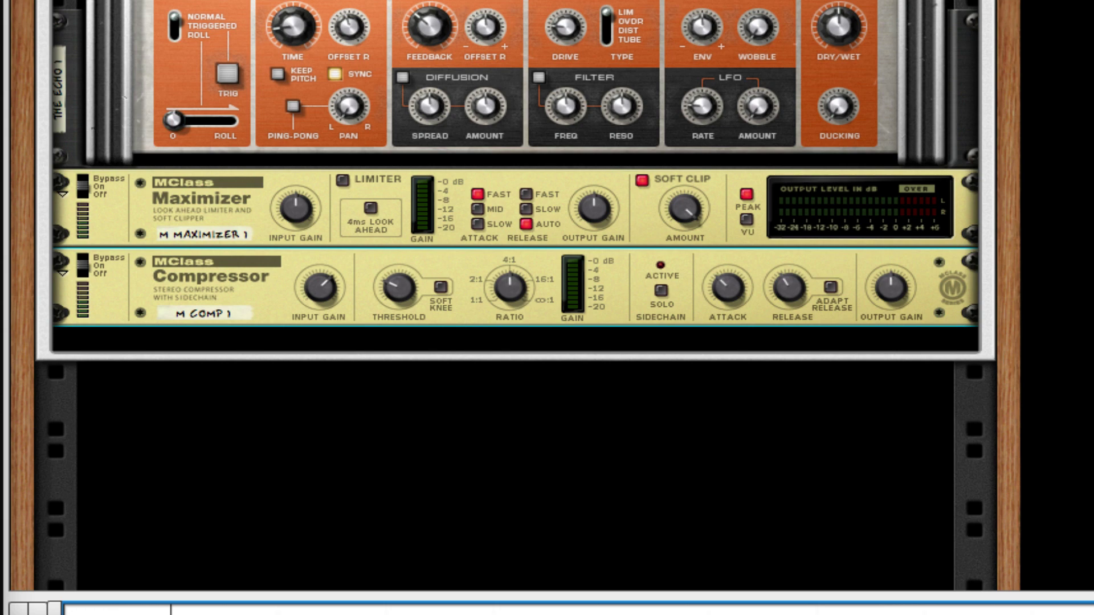
left_click(247, 286)
Try a higher Filter 1 frequency on SubTractor and return the slider to about its previous level
scroll(245, 278, "up", 3)
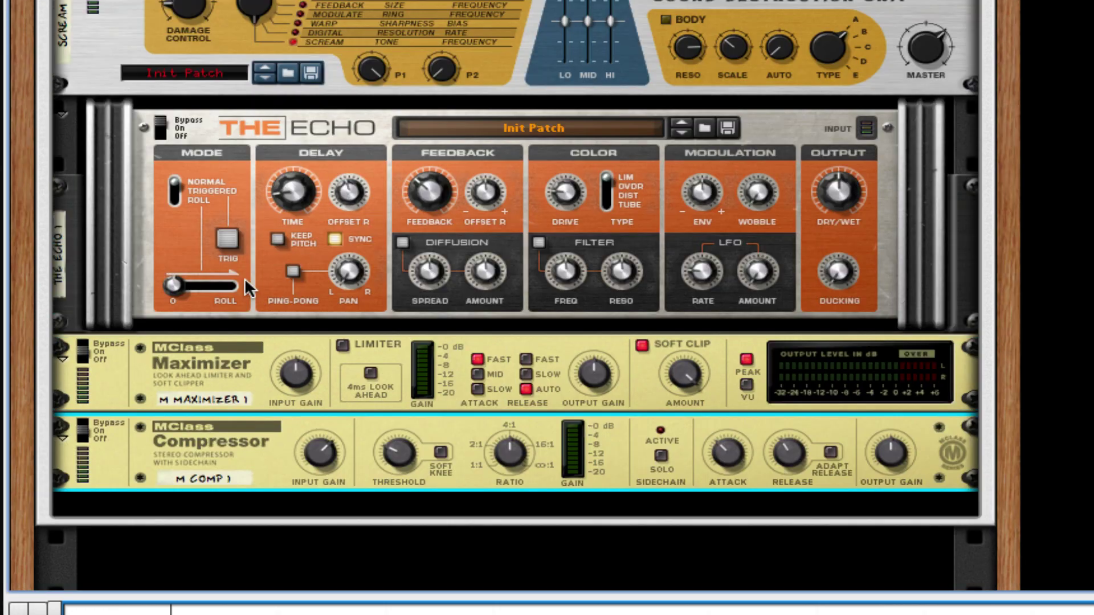
scroll(245, 278, "up", 11)
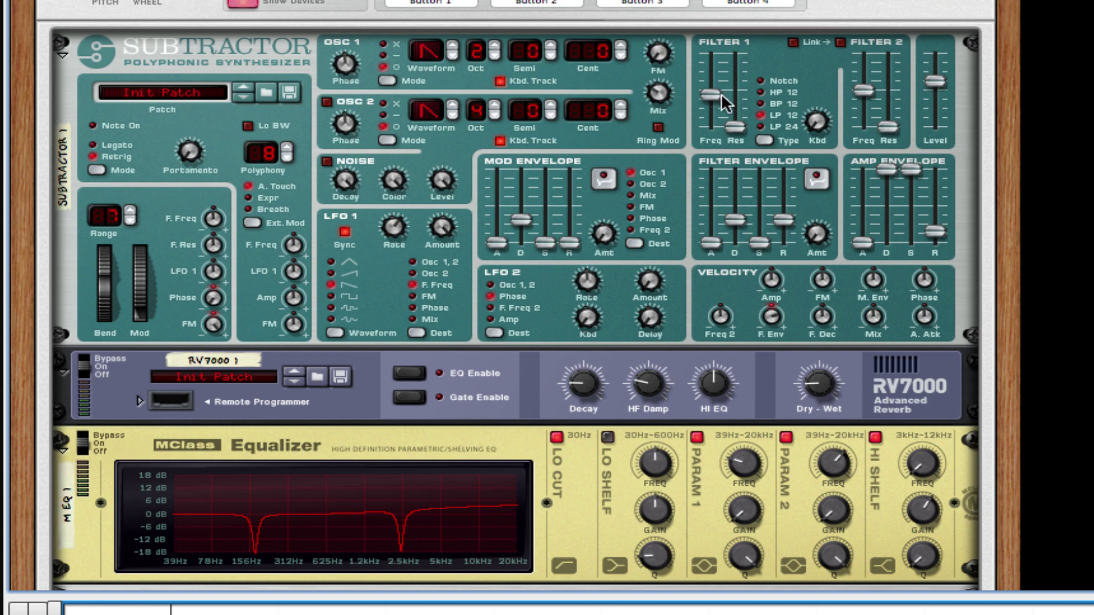
left_click_drag(713, 91, 706, 79)
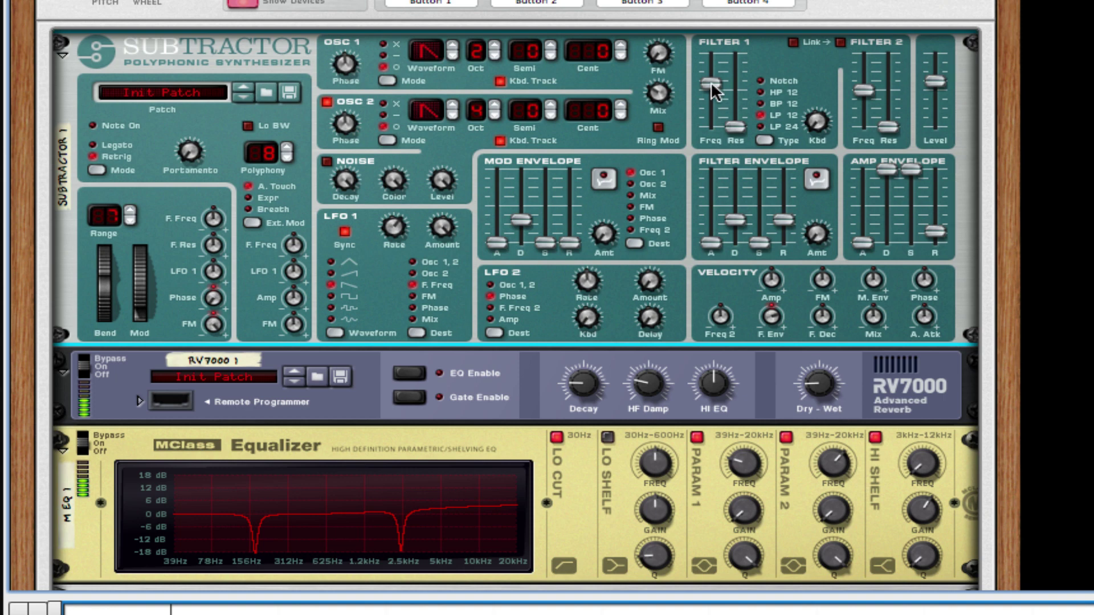
left_click_drag(710, 83, 710, 95)
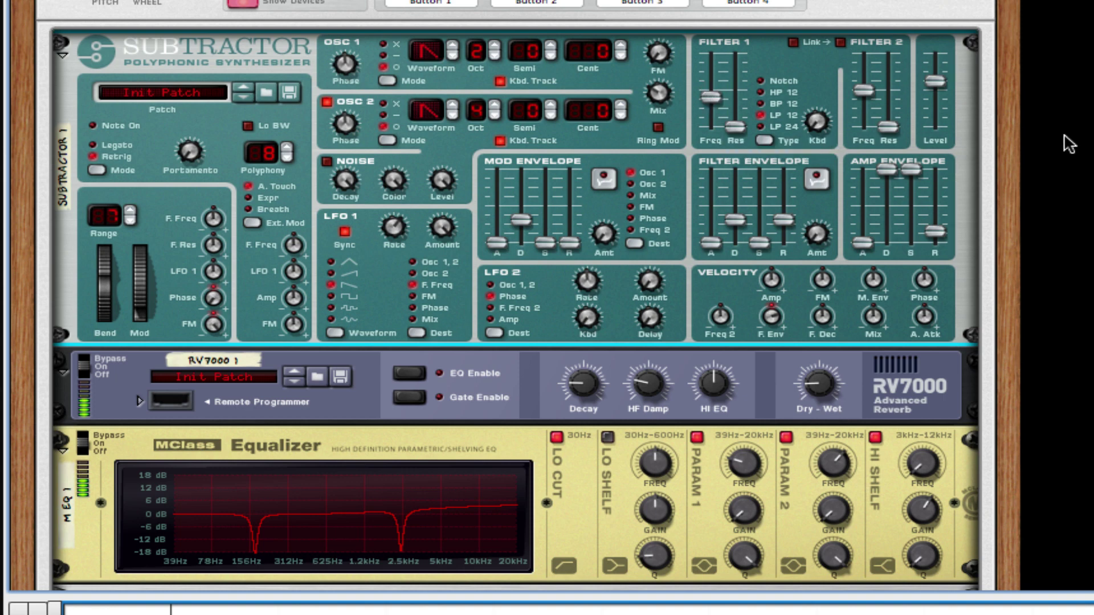